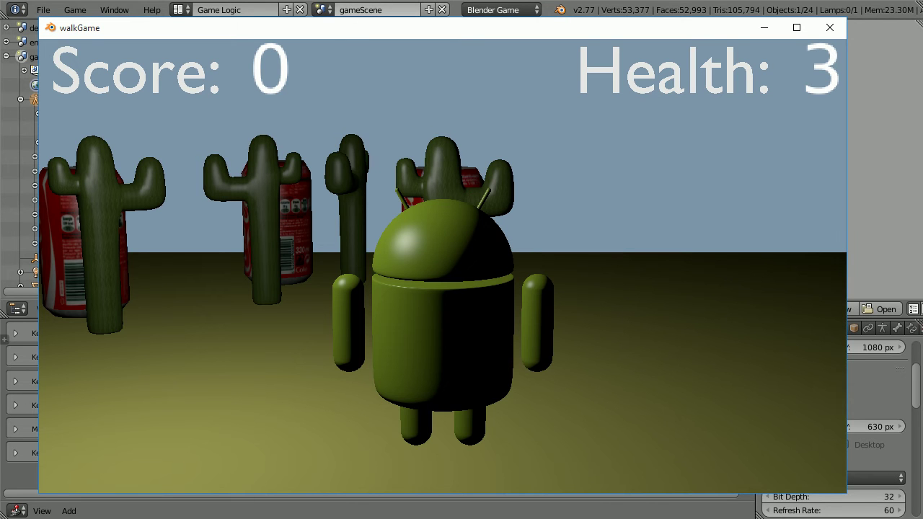
# Step: Play-test the walkGame, walking and turning the Android character and toggling between the follow and overhead camera views
pyautogui.press('Up')
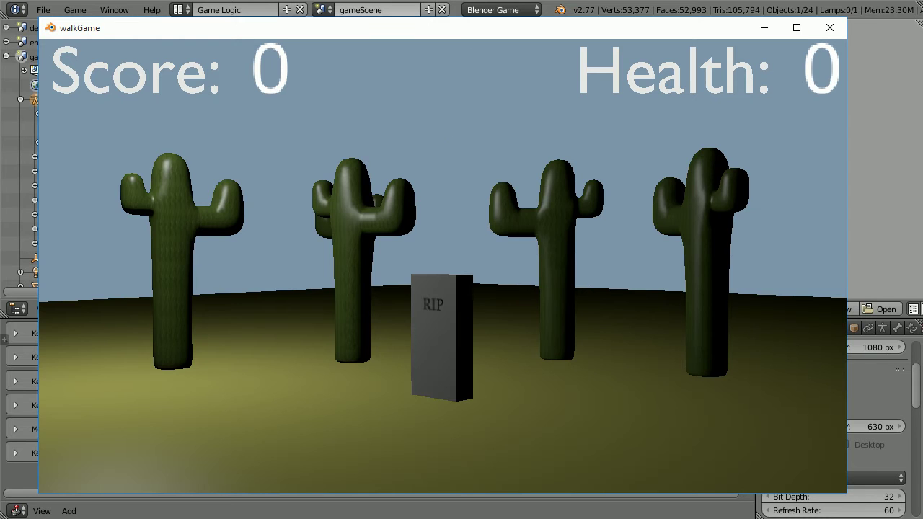
pyautogui.press('Up')
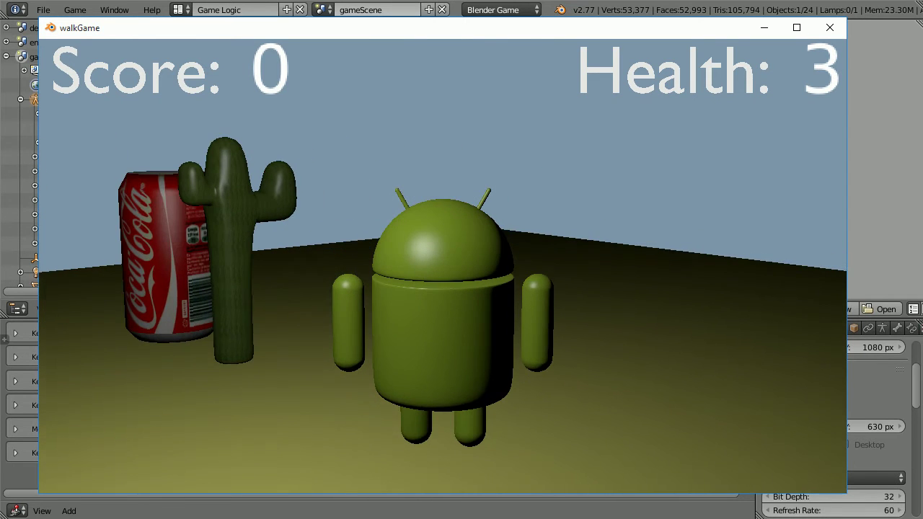
pyautogui.press('Right')
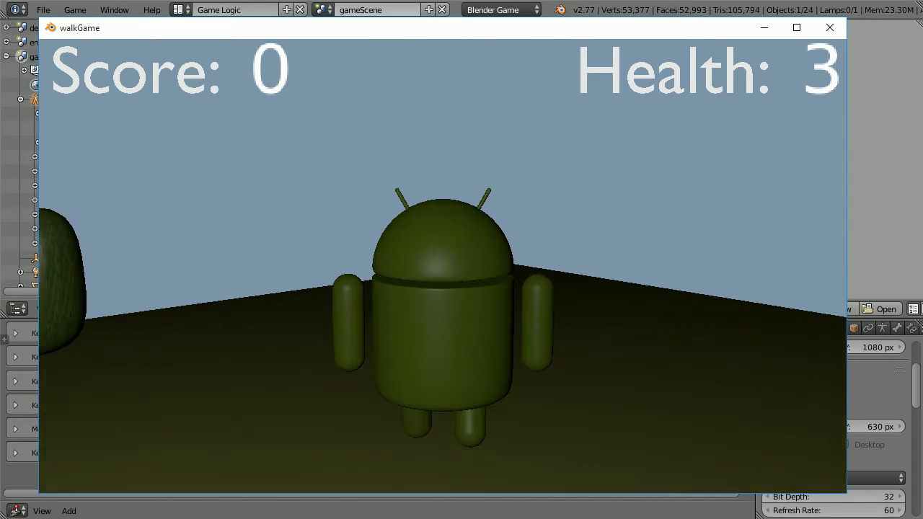
pyautogui.press('Left')
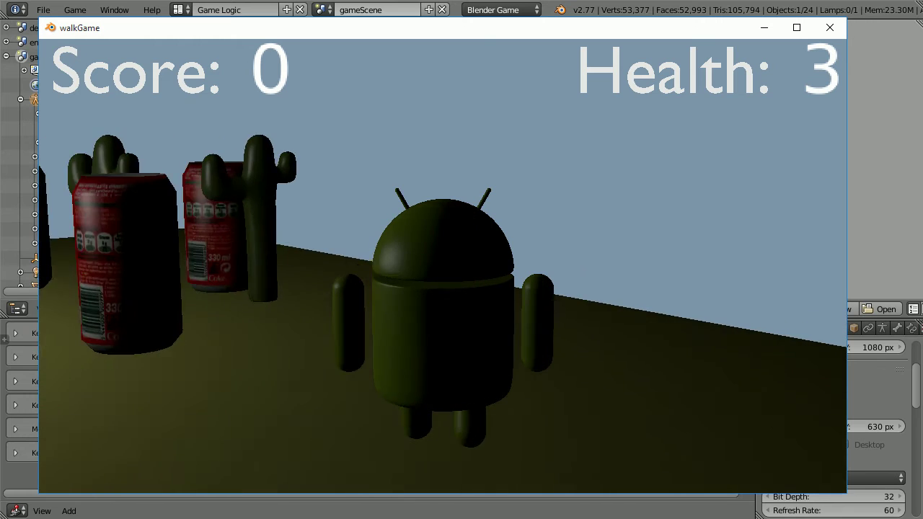
pyautogui.press('Left')
pyautogui.press('Up')
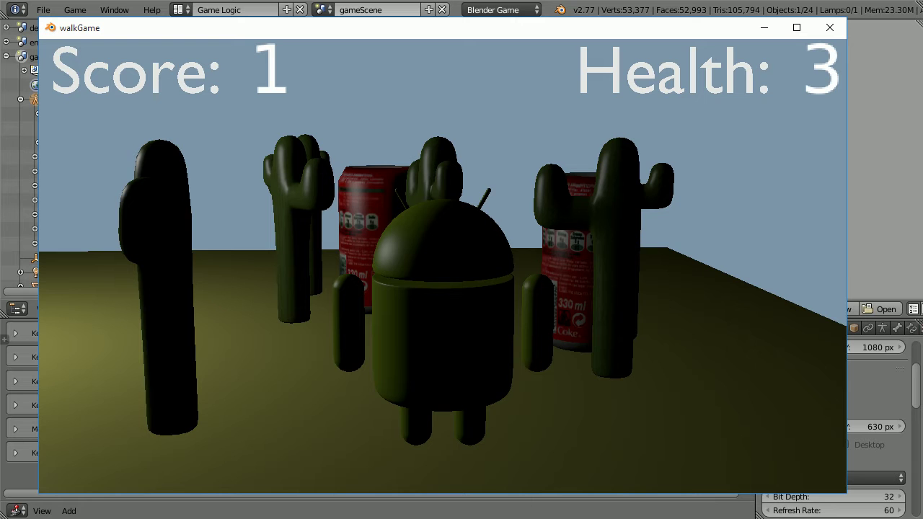
pyautogui.press('c')
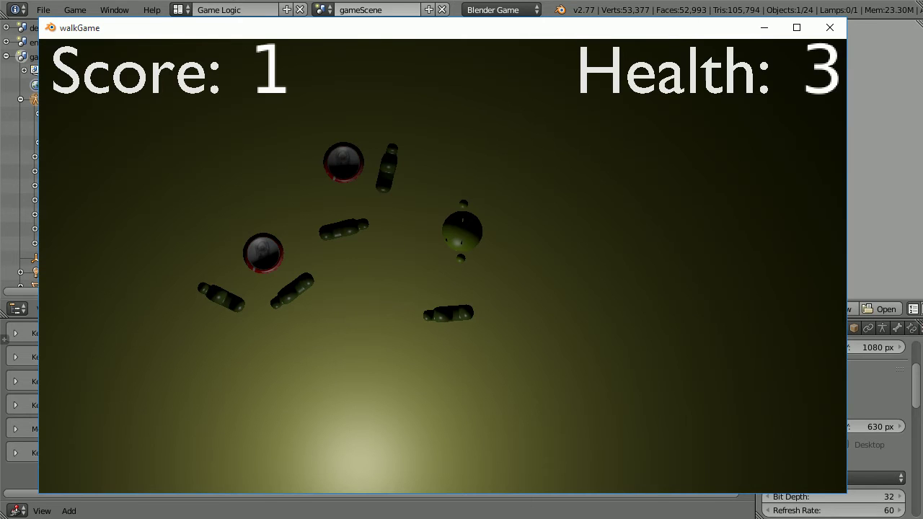
pyautogui.press('c')
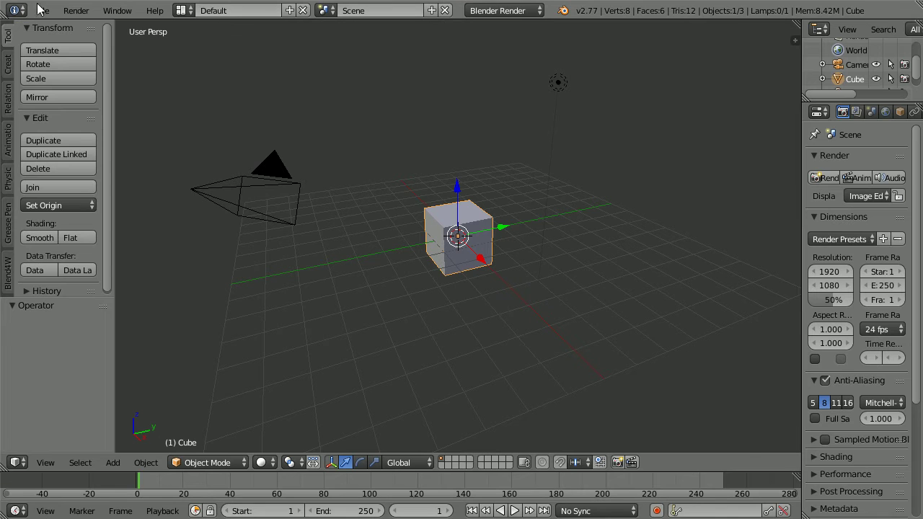
# Step: Open the recent file hudTut21.blend
pyautogui.click(43, 10)
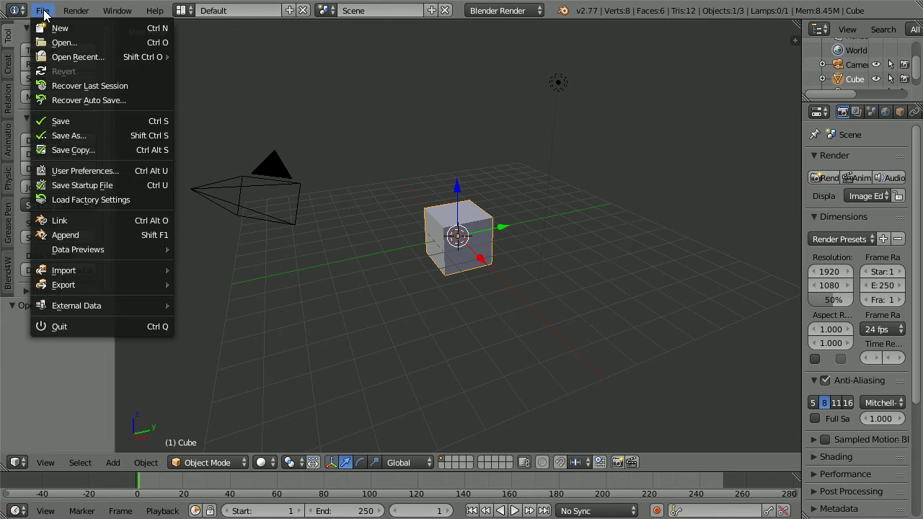
pyautogui.moveTo(52, 58)
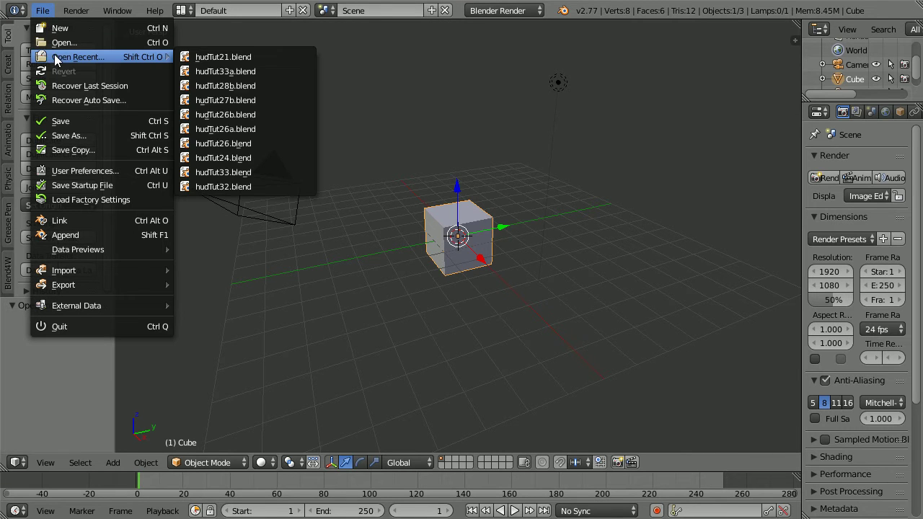
pyautogui.click(261, 56)
# Step: Add a new camera to gameScene and name it TopCamera
pyautogui.click(270, 308)
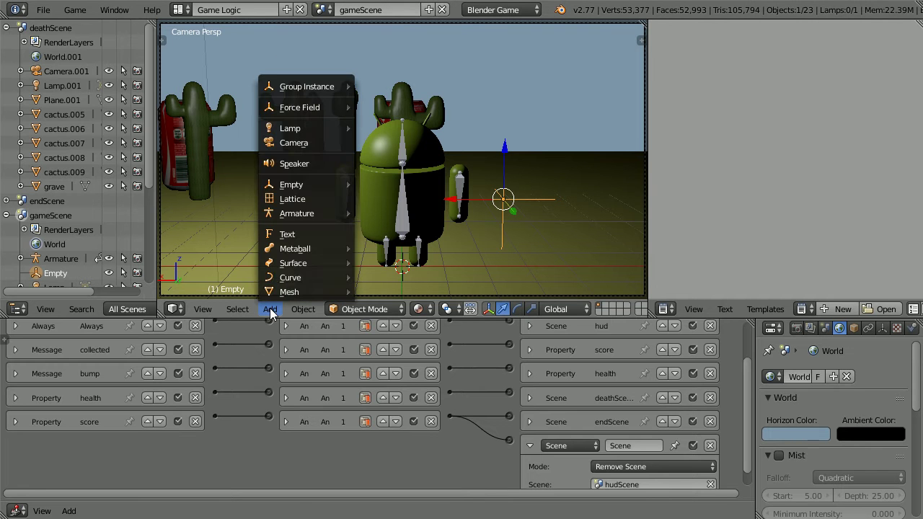
pyautogui.click(342, 147)
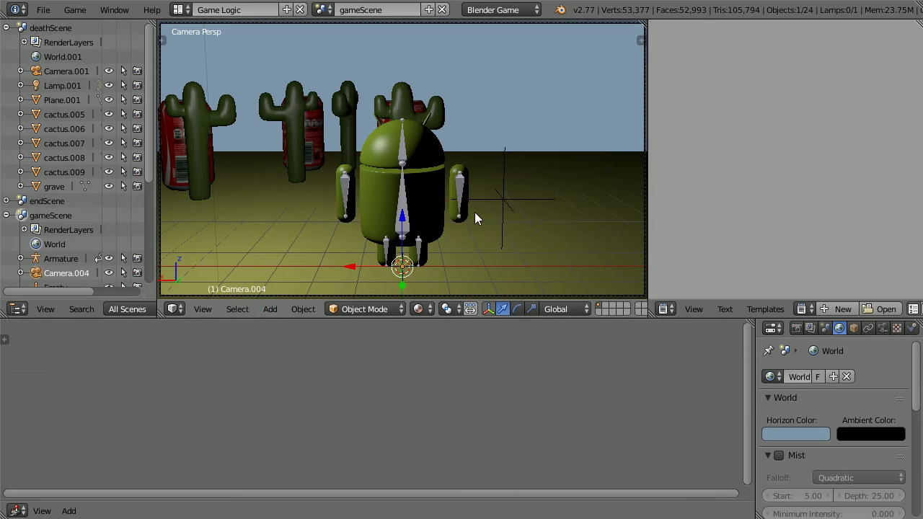
pyautogui.click(855, 328)
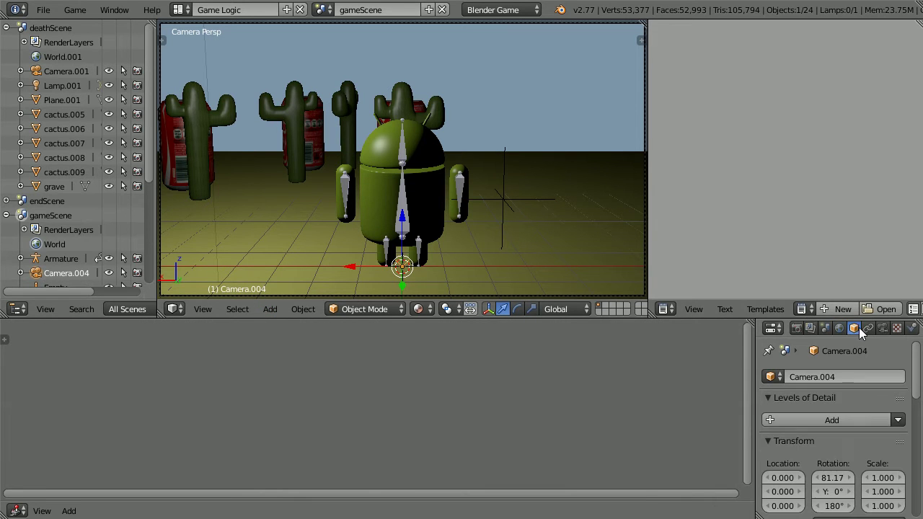
pyautogui.click(839, 376)
pyautogui.write('Top')
pyautogui.press('Return')
# Step: Reset all of TopCamera's rotation values to their defaults and raise it above the character to about Z 7.117
pyautogui.rightClick(834, 490)
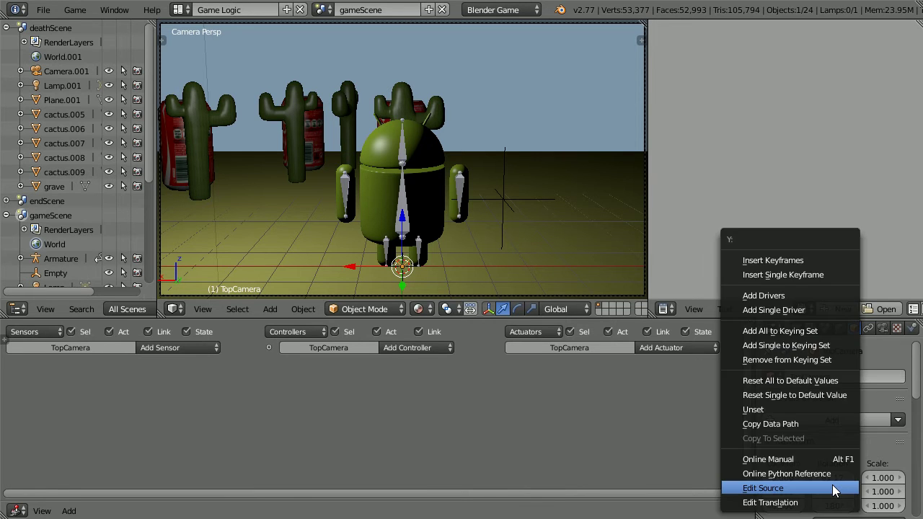
pyautogui.click(838, 378)
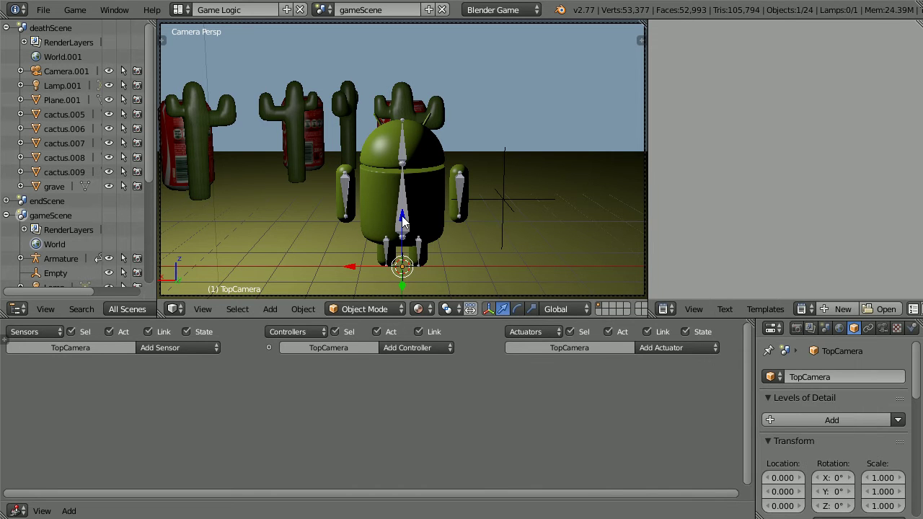
pyautogui.moveTo(406, 221); pyautogui.dragTo(404, 162)
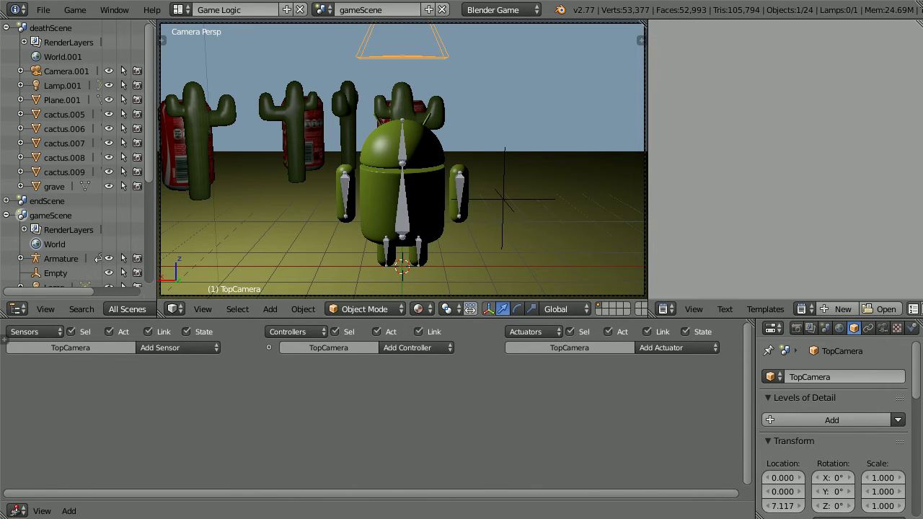
# Step: Make TopCamera the scene's active camera
pyautogui.click(202, 309)
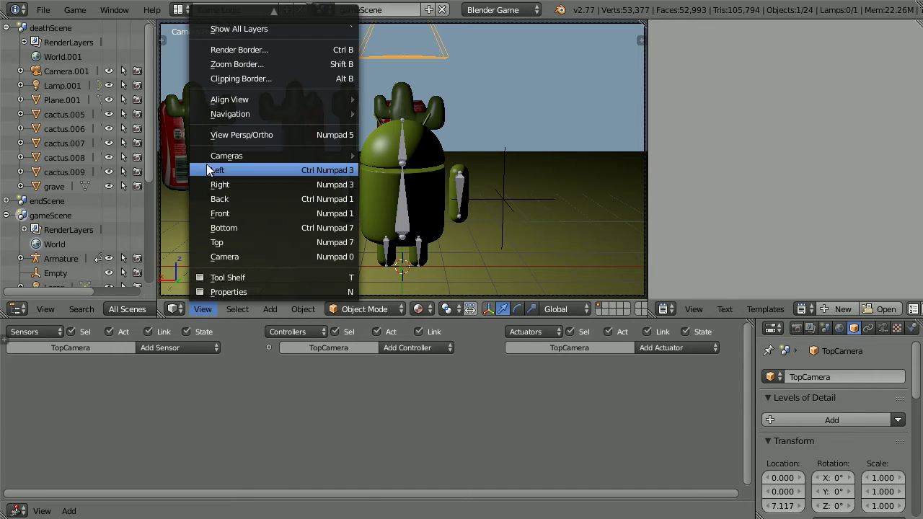
pyautogui.moveTo(242, 157)
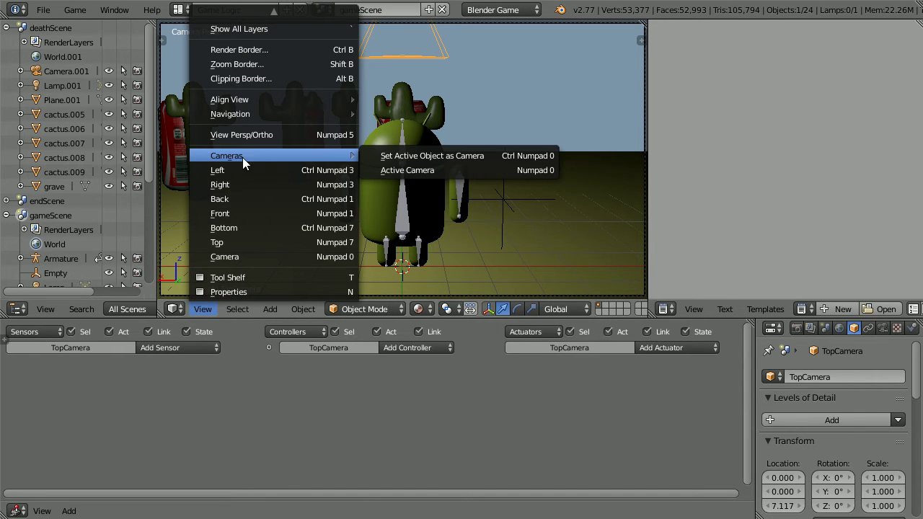
pyautogui.click(491, 155)
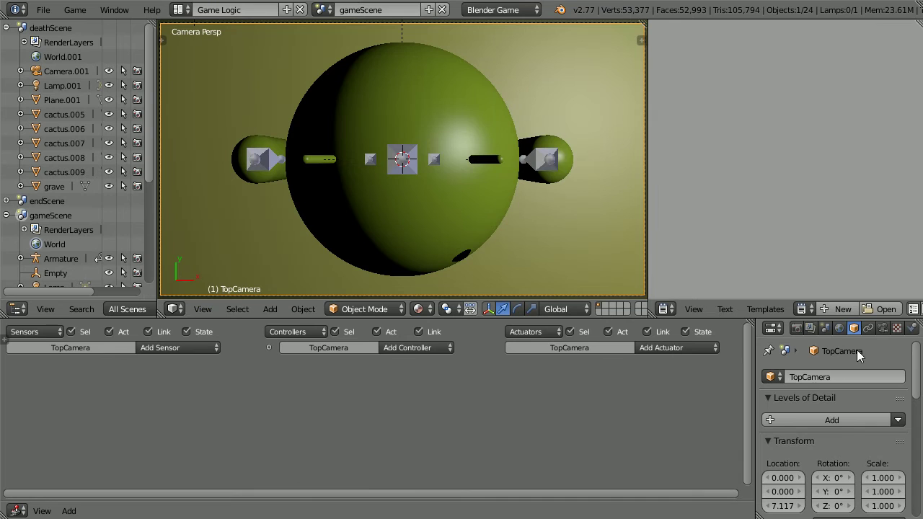
# Step: Switch TopCamera's lens to Orthographic and set its orthographic scale to 39.5
pyautogui.click(883, 329)
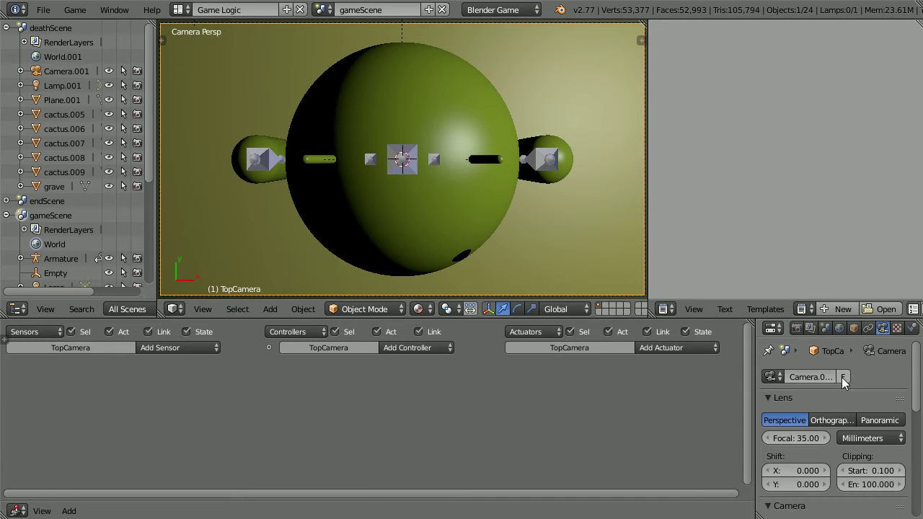
pyautogui.click(829, 419)
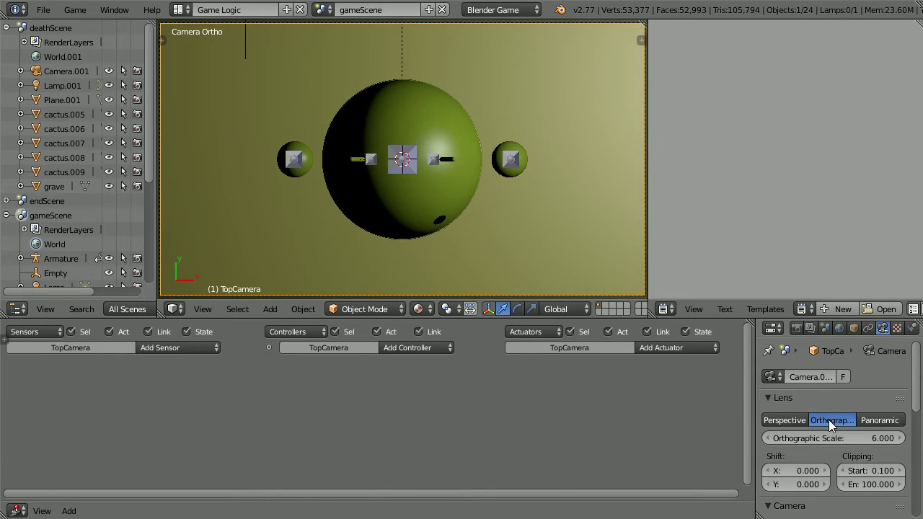
pyautogui.moveTo(796, 439); pyautogui.dragTo(128, 409)
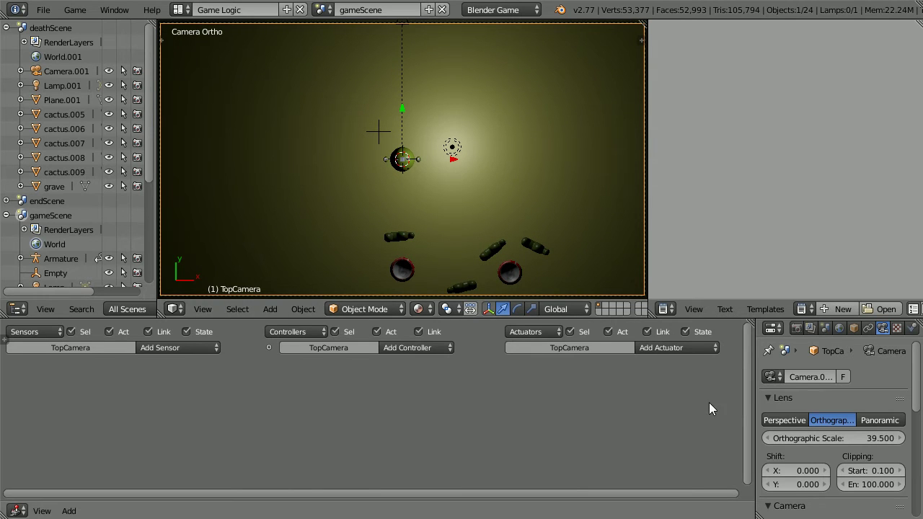
# Step: Set TopCamera's Z rotation to 180° and move it along the Y axis to about -8.64
pyautogui.click(854, 328)
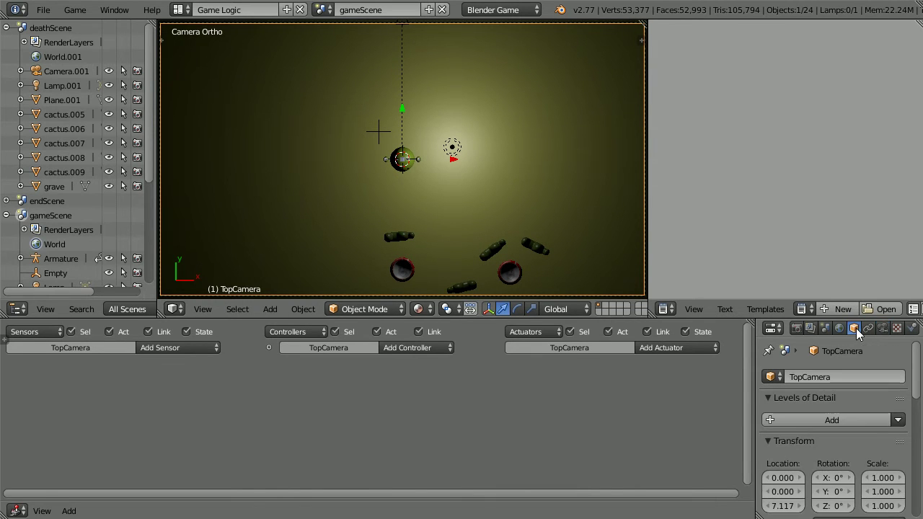
pyautogui.click(834, 506)
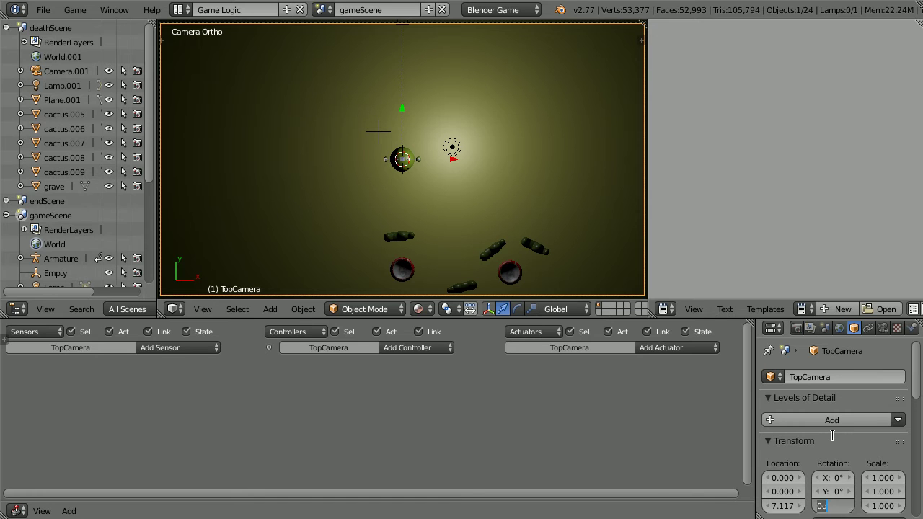
pyautogui.write('180')
pyautogui.press('Return')
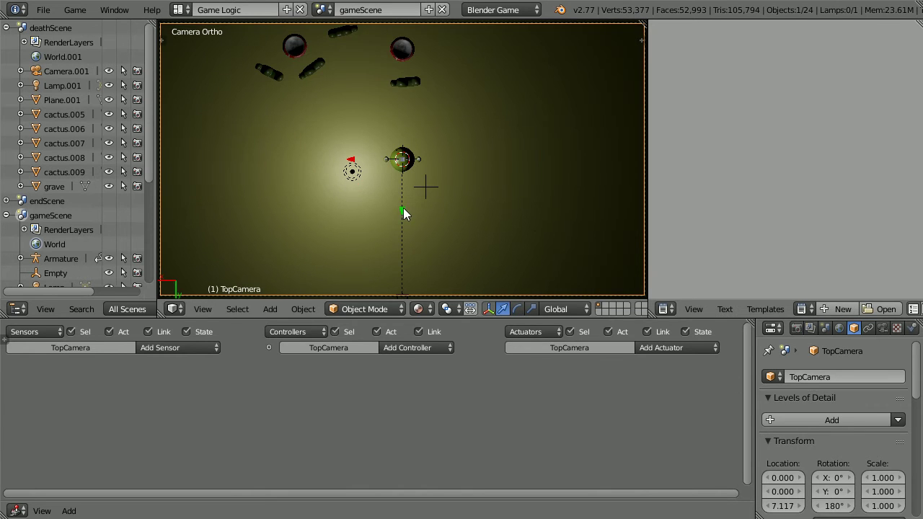
pyautogui.press('g')
pyautogui.press('y')
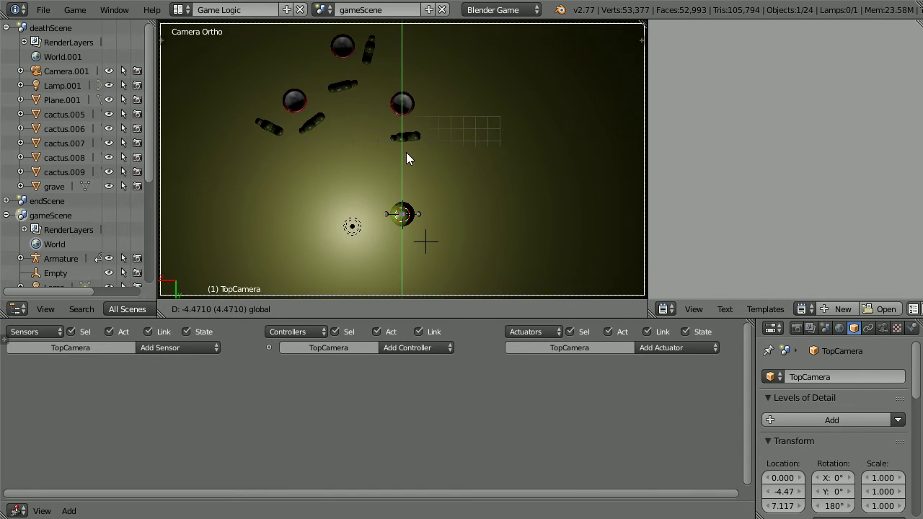
pyautogui.click(400, 100)
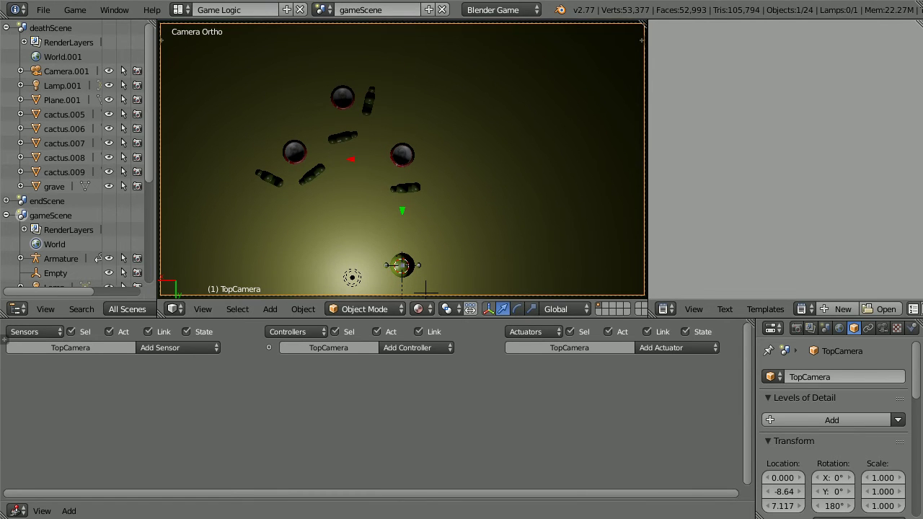
# Step: Make the Camera parented to the Armature the active camera again
pyautogui.click(5, 29)
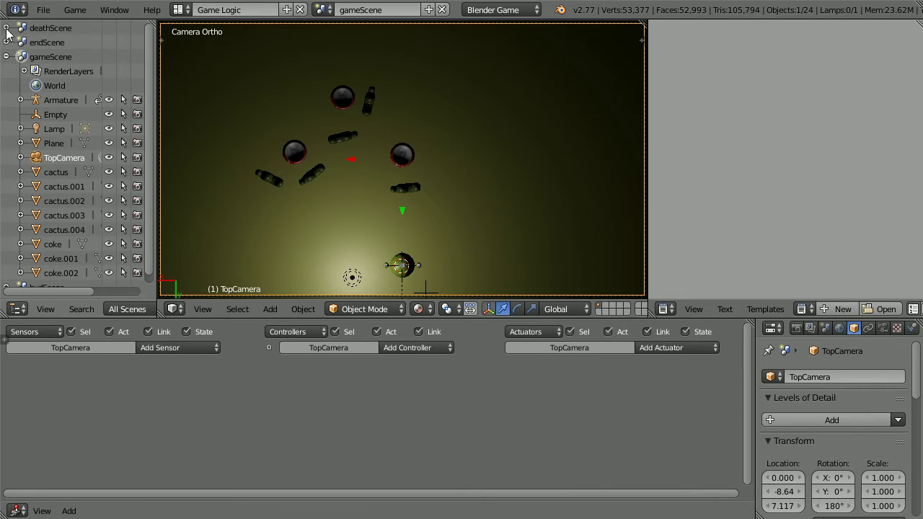
pyautogui.click(20, 100)
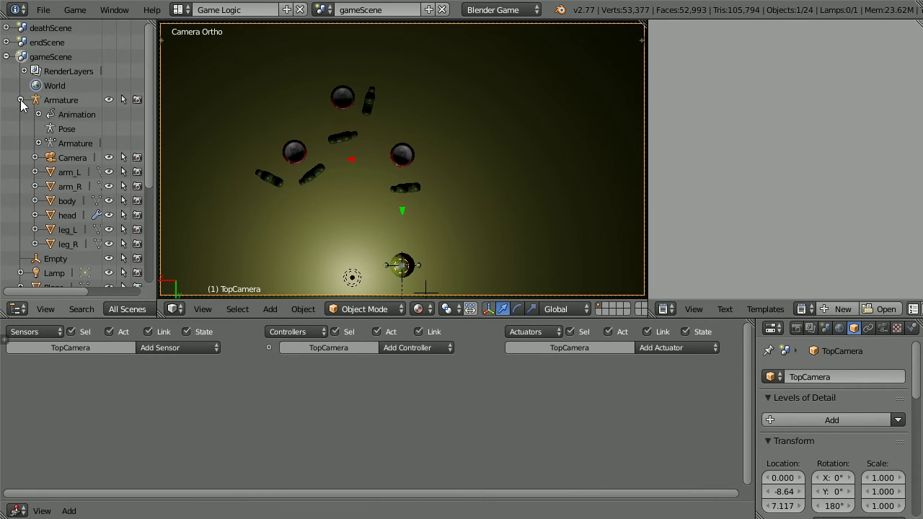
pyautogui.click(74, 159)
pyautogui.click(208, 310)
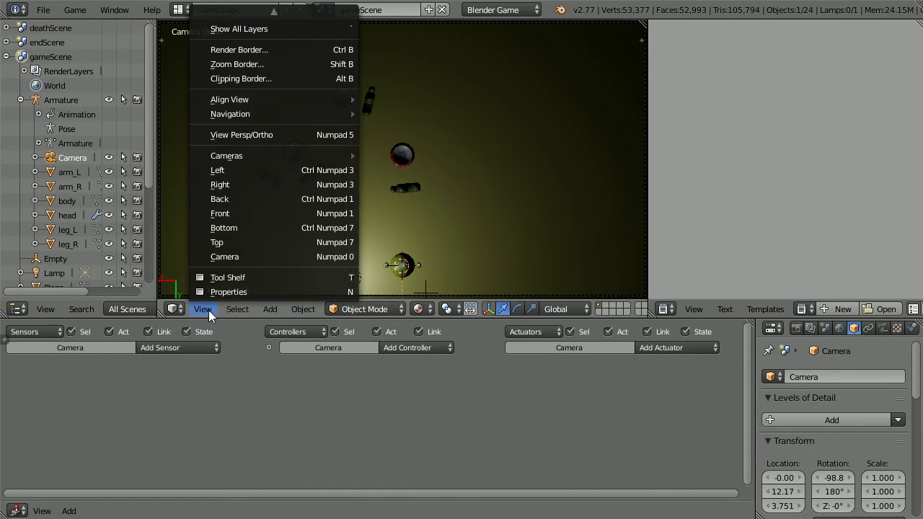
pyautogui.moveTo(229, 159)
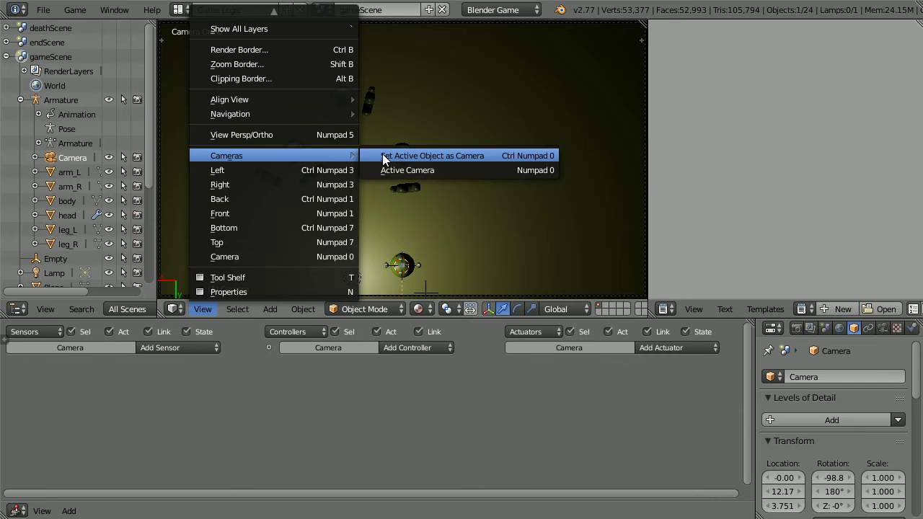
pyautogui.click(487, 156)
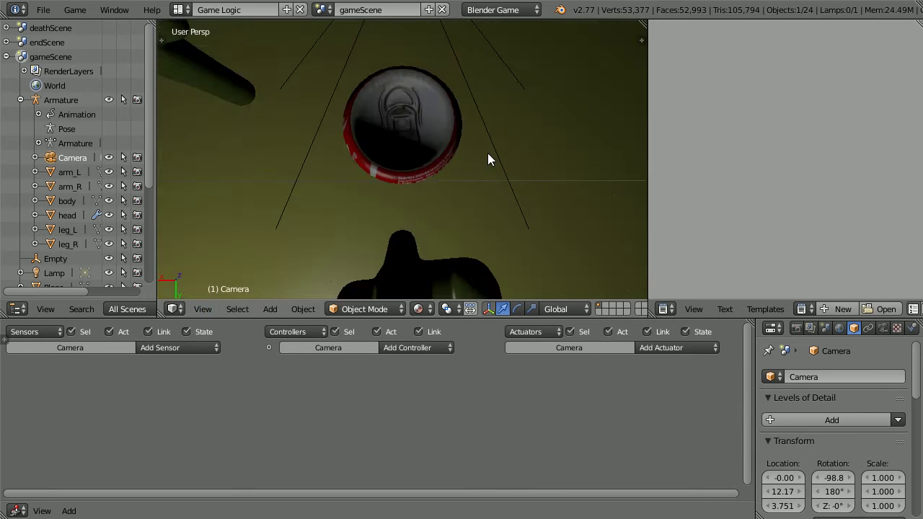
# Step: Add two Keyboard sensors to the Empty in gameScene
pyautogui.click(59, 258)
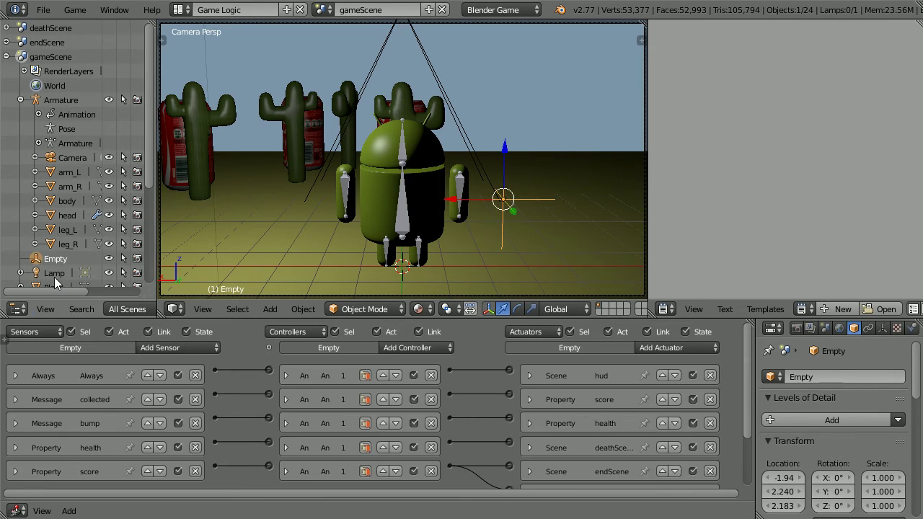
pyautogui.click(156, 344)
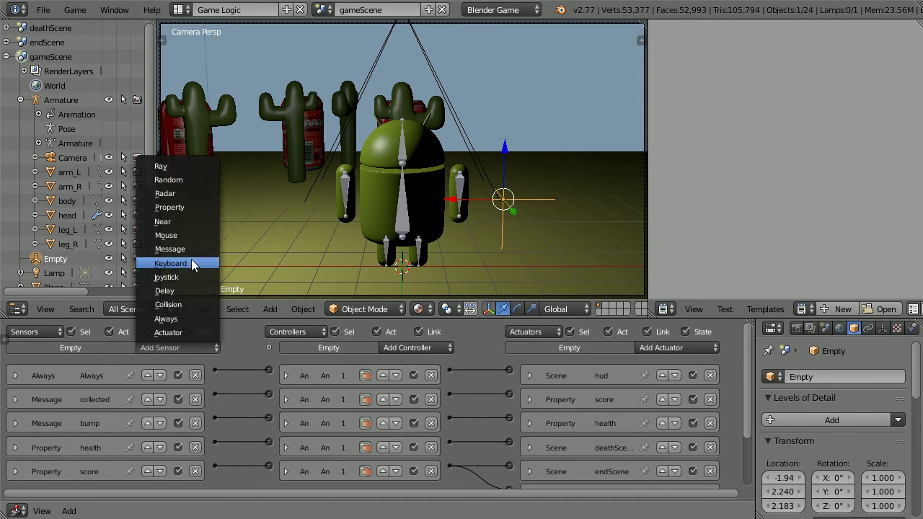
pyautogui.click(188, 263)
pyautogui.click(161, 345)
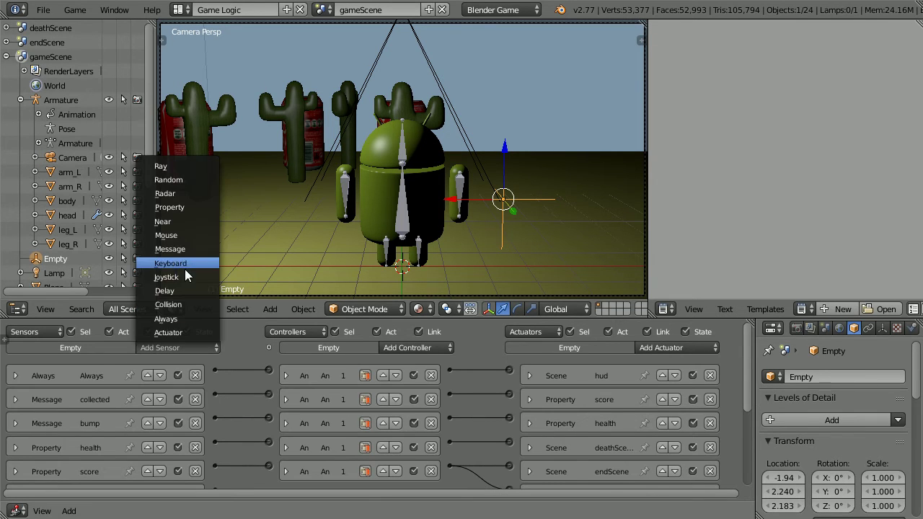
pyautogui.click(204, 265)
# Step: Add two Scene actuators to the Empty
pyautogui.click(673, 348)
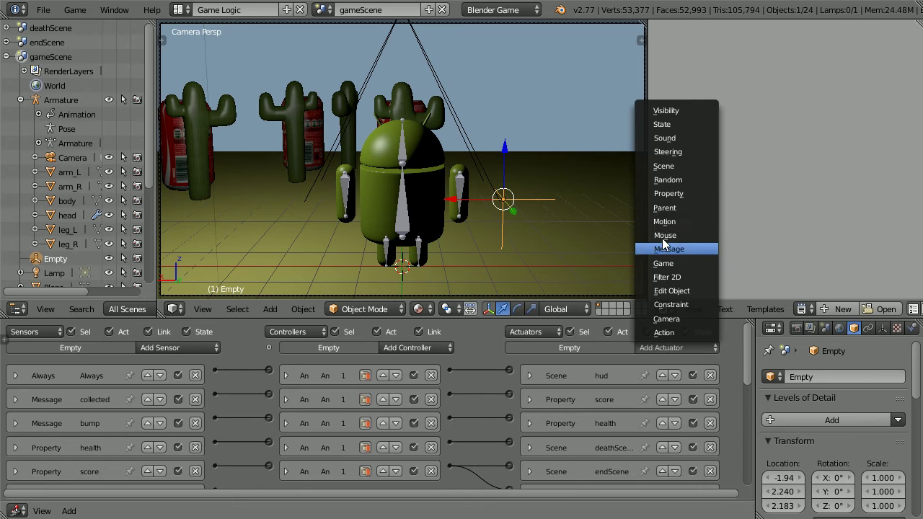
pyautogui.click(689, 165)
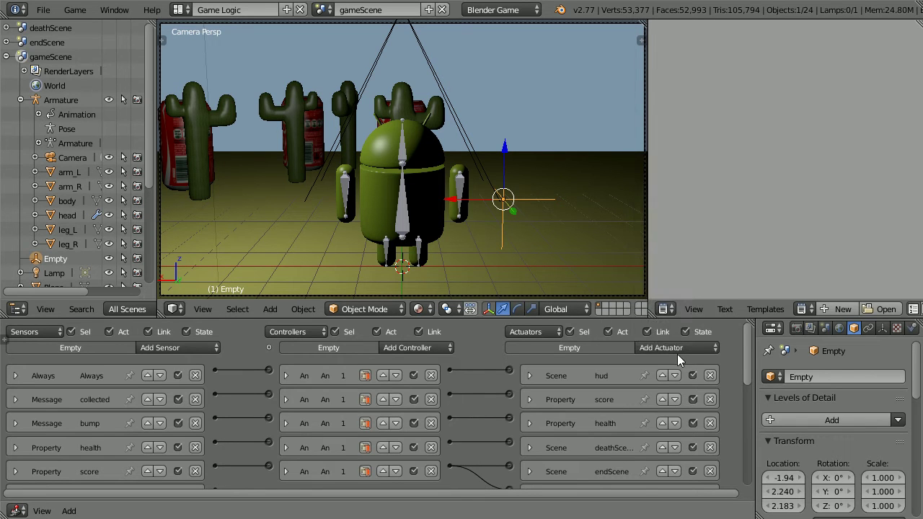
pyautogui.click(677, 348)
pyautogui.click(664, 166)
# Step: Set the Empty's first new Scene actuator to Set Camera mode with TopCamera as its camera object
pyautogui.moveTo(749, 375); pyautogui.dragTo(755, 425)
pyautogui.click(631, 403)
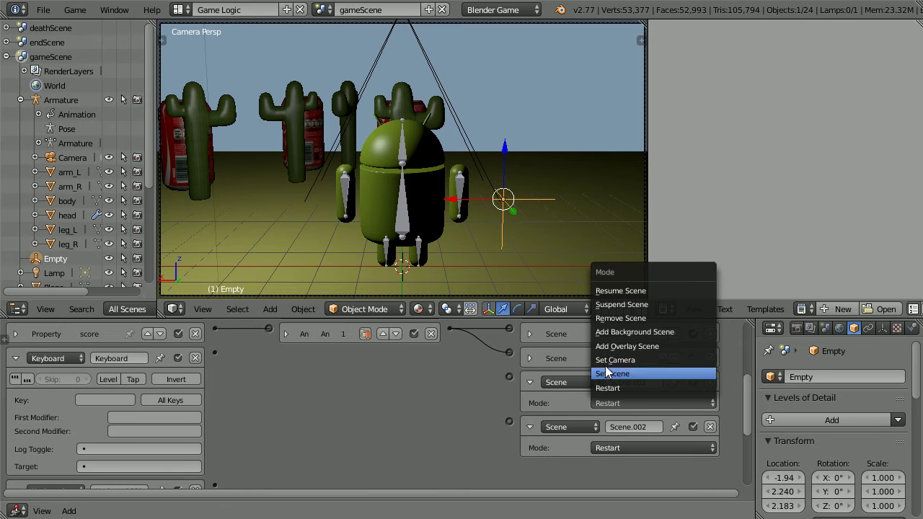
pyautogui.click(653, 360)
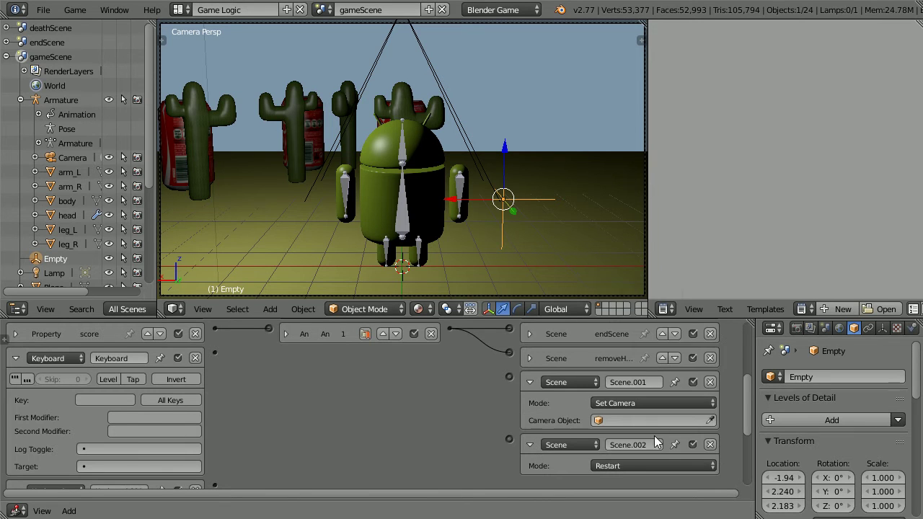
pyautogui.click(622, 419)
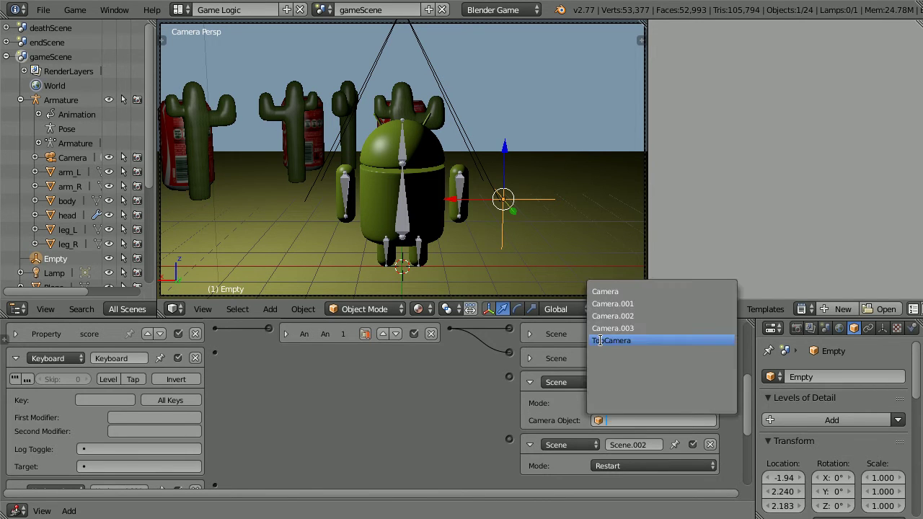
pyautogui.click(647, 340)
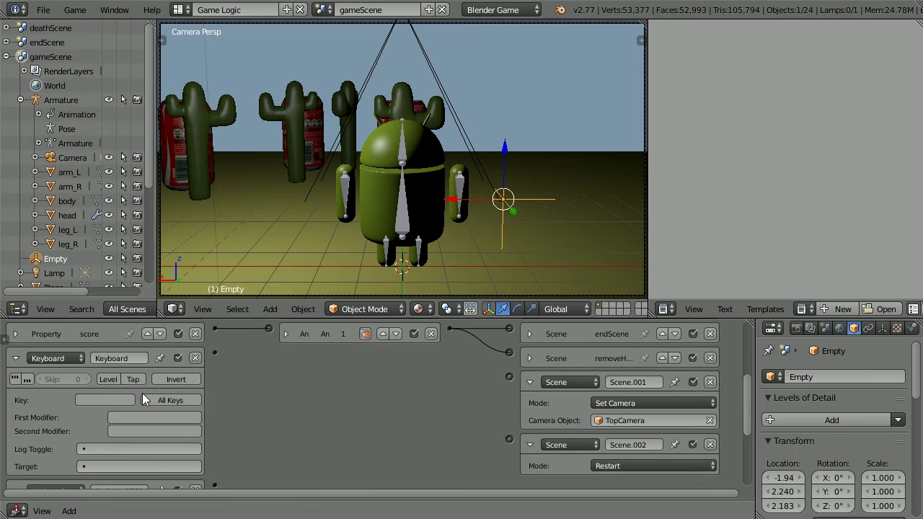
# Step: Assign the T key to the first new Keyboard sensor and link it to the TopCamera actuator
pyautogui.click(120, 398)
pyautogui.press('t')
pyautogui.moveTo(236, 351); pyautogui.dragTo(509, 376)
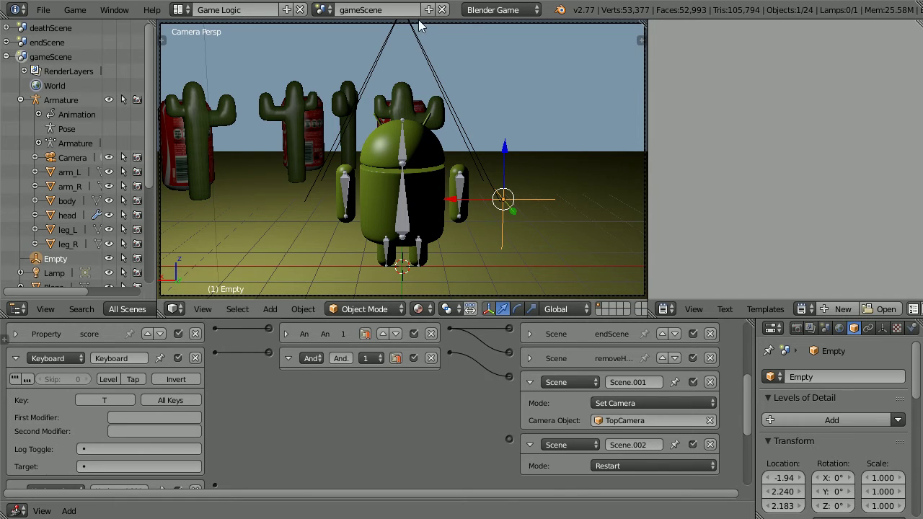
# Step: Name the TopCamera actuator camTop and its Keyboard sensor t, collapsing the finished logic bricks
pyautogui.click(624, 380)
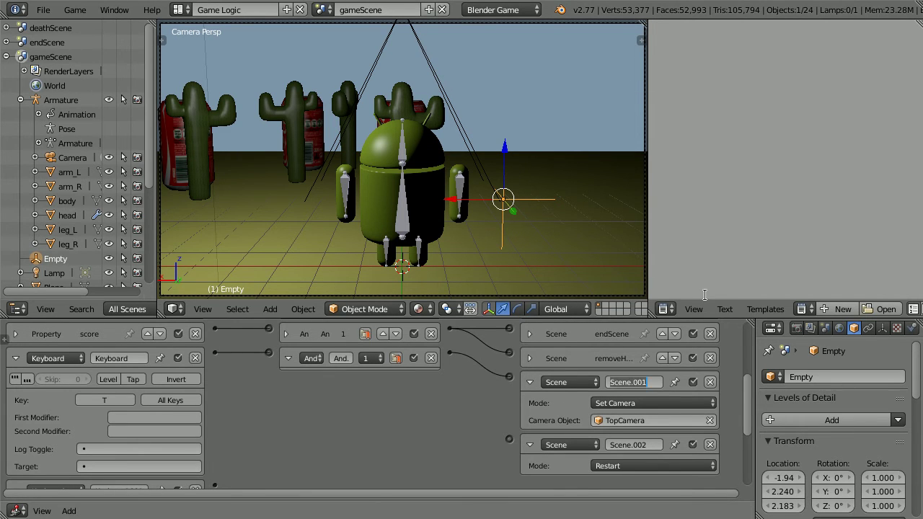
pyautogui.write('camTop')
pyautogui.press('Return')
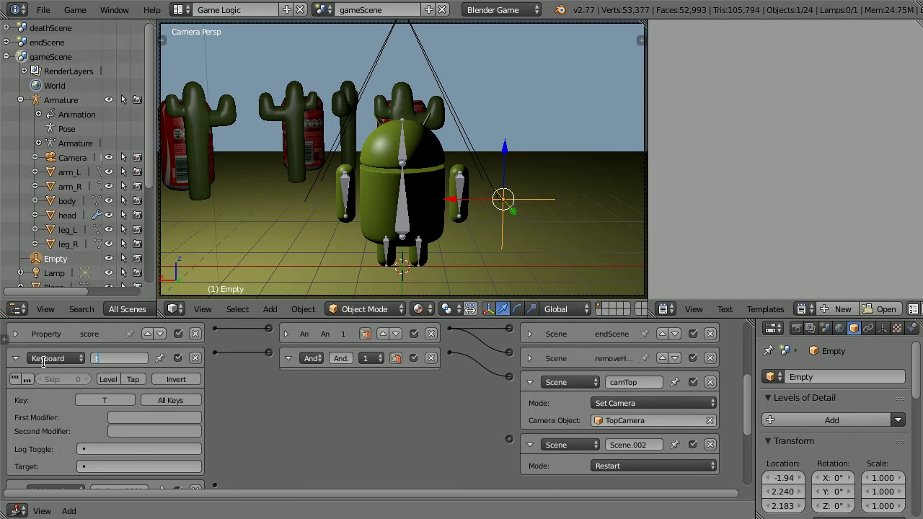
pyautogui.write('t')
pyautogui.press('Return')
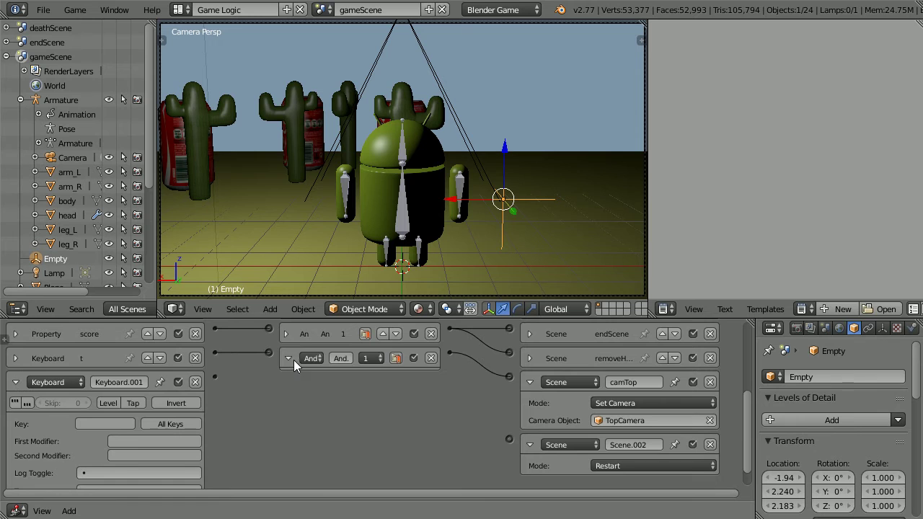
pyautogui.click(290, 359)
pyautogui.click(531, 381)
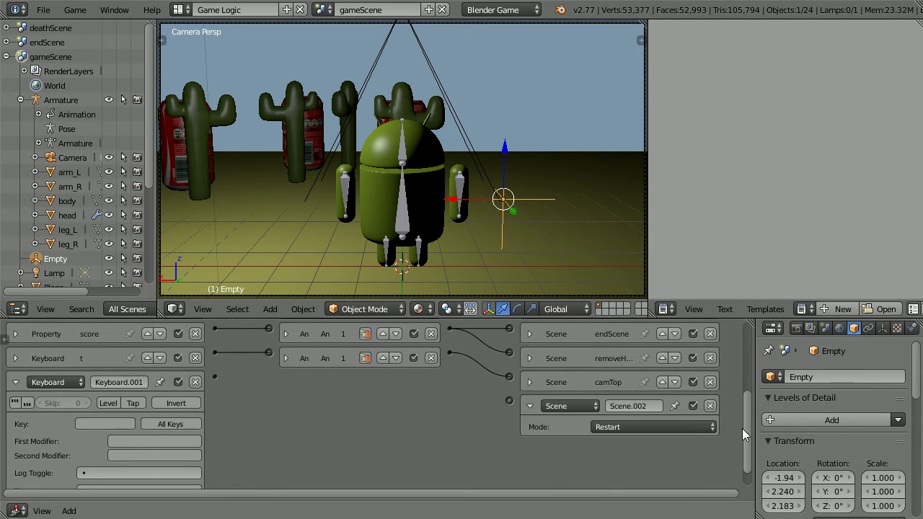
# Step: Set the second new Scene actuator to Set Camera mode with Camera as its camera object
pyautogui.scroll(-1, 745, 426)
pyautogui.click(643, 422)
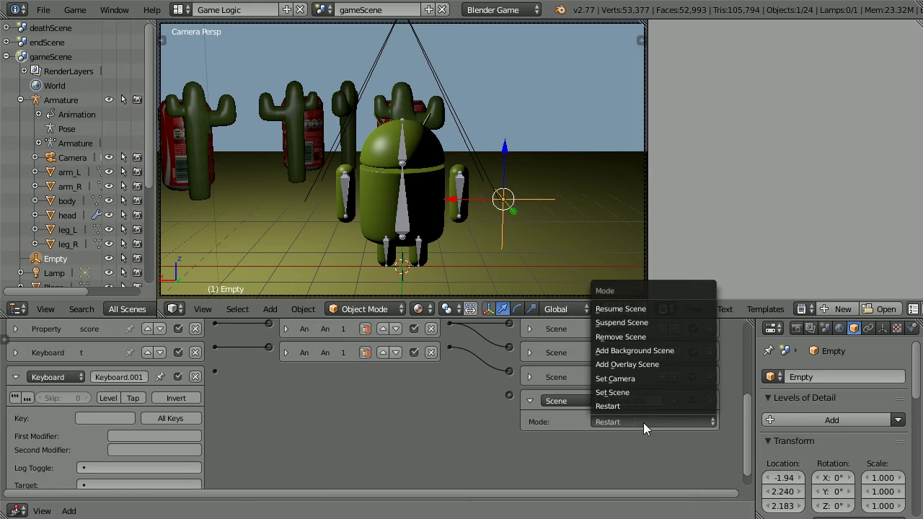
pyautogui.click(655, 377)
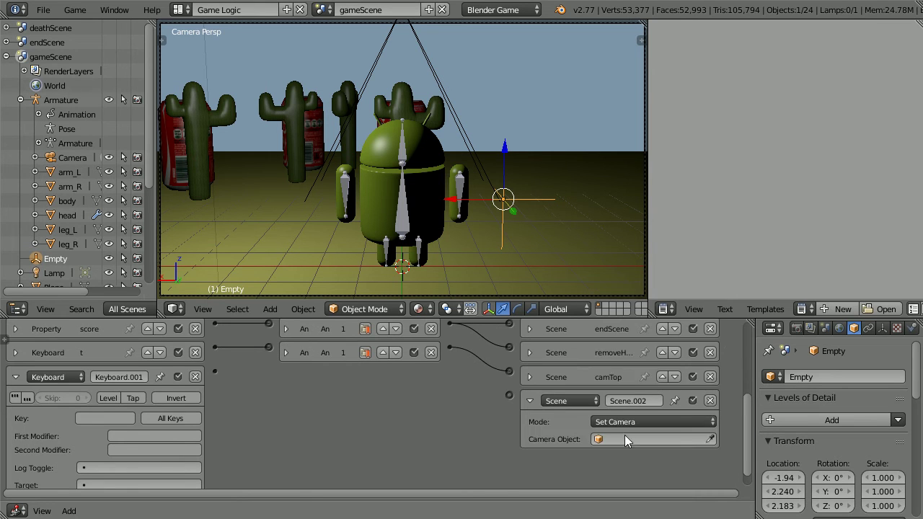
pyautogui.click(624, 442)
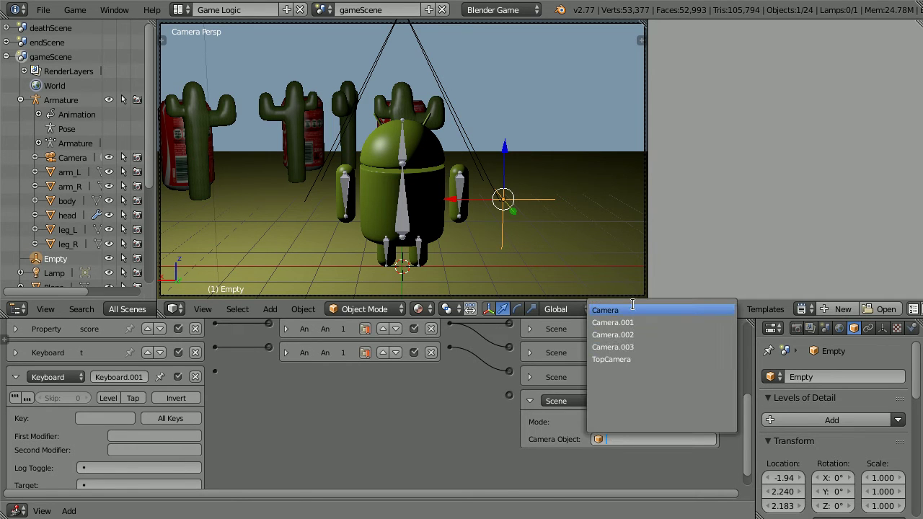
pyautogui.click(637, 307)
# Step: Assign the N key to the second Keyboard sensor, name it n, and link it to the second Set Camera actuator
pyautogui.click(96, 418)
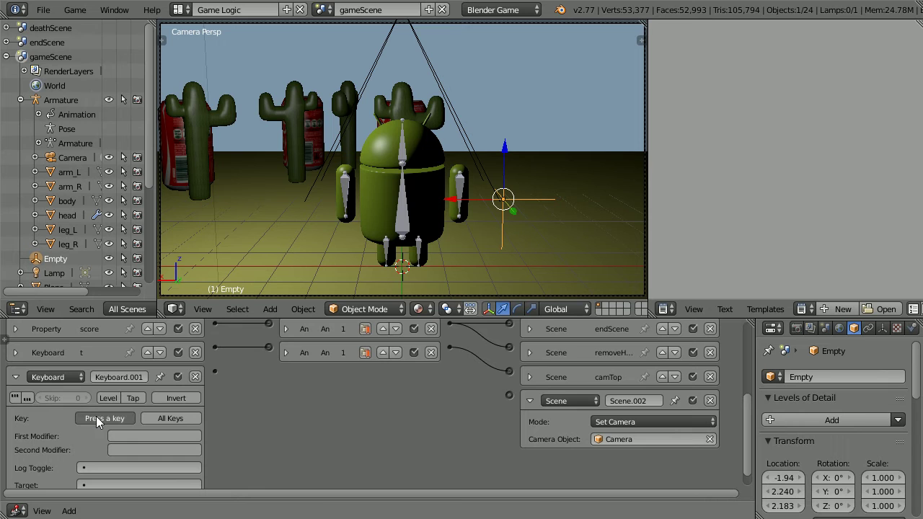
pyautogui.press('n')
pyautogui.click(103, 378)
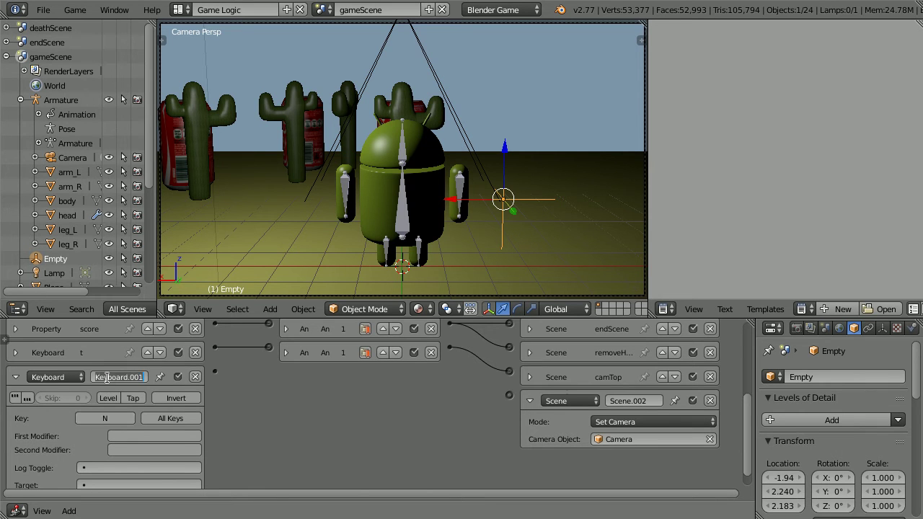
pyautogui.write('n')
pyautogui.press('Return')
pyautogui.moveTo(214, 372); pyautogui.dragTo(507, 398)
# Step: Name the follow-camera actuator normalCam and rename the overhead-camera actuator topCam
pyautogui.click(643, 401)
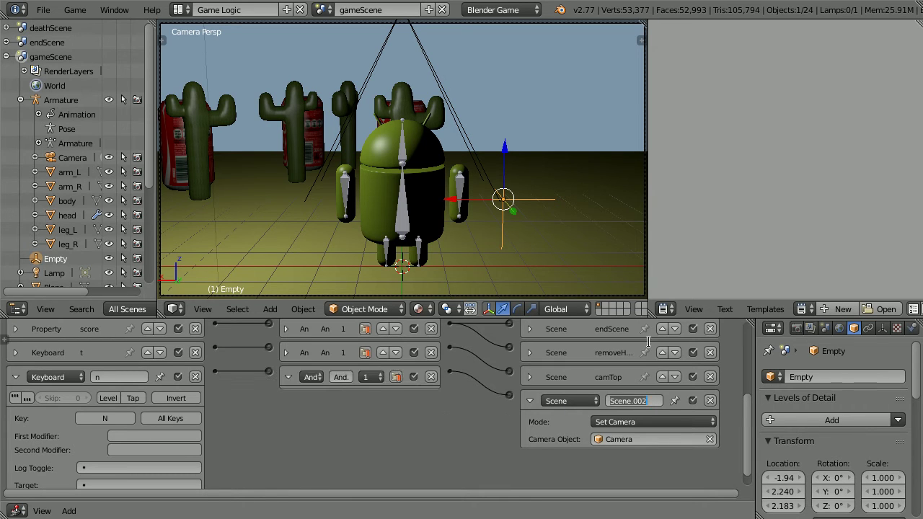
pyautogui.write('normalCam')
pyautogui.press('Return')
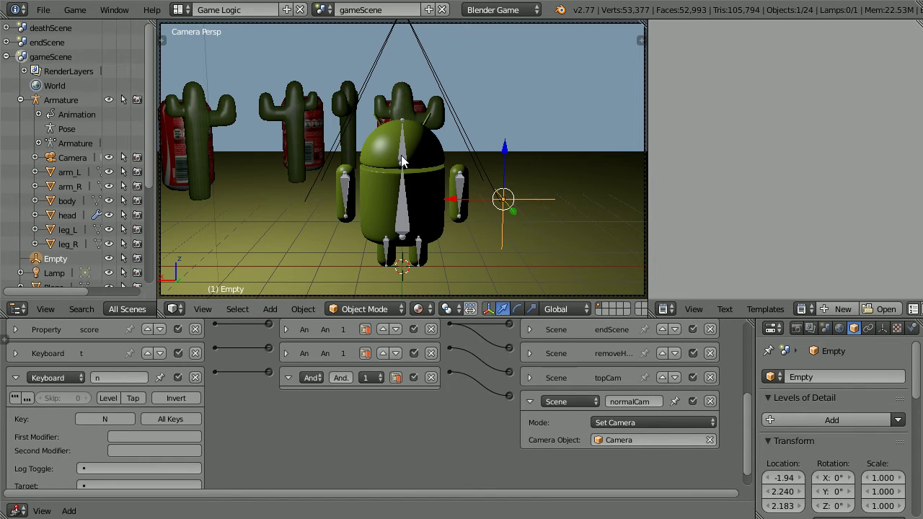
# Step: Add a Keyboard sensor and a Motion actuator to the Armature
pyautogui.rightClick(403, 221)
pyautogui.rightClick(402, 226)
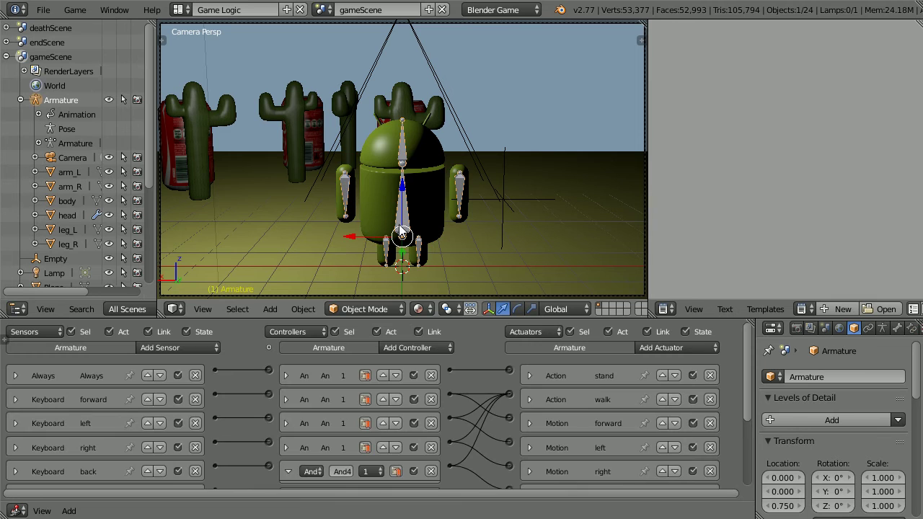
pyautogui.click(192, 343)
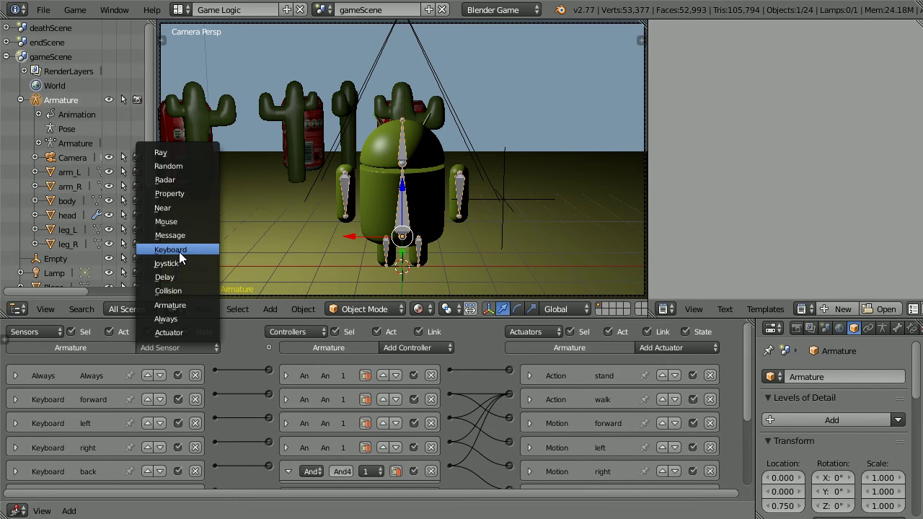
pyautogui.click(204, 249)
pyautogui.click(686, 349)
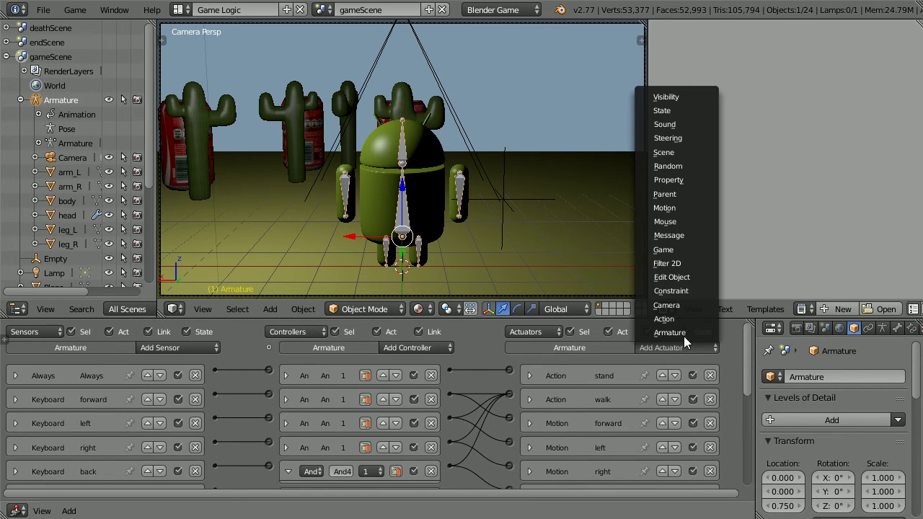
pyautogui.click(695, 206)
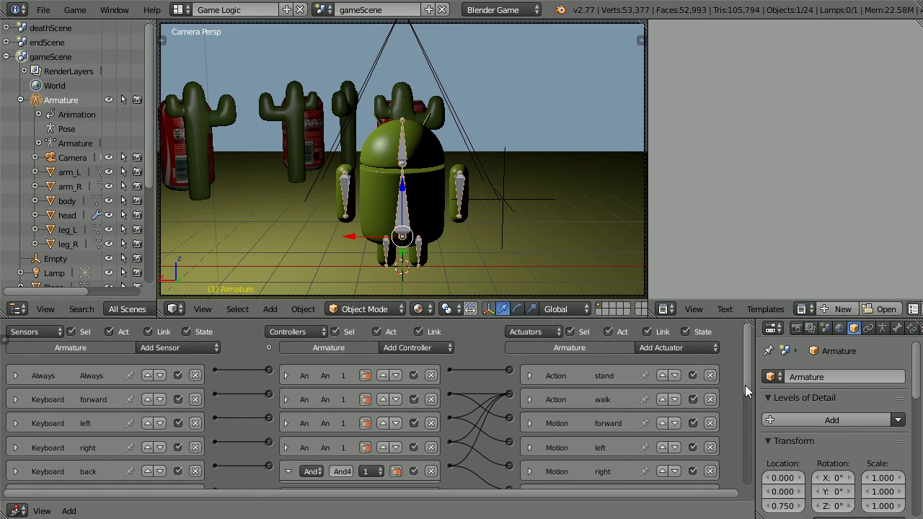
# Step: Assign the Left Shift key to the Armature's new Keyboard sensor
pyautogui.moveTo(745, 385); pyautogui.dragTo(742, 457)
pyautogui.scroll(-2, 741, 457)
pyautogui.click(104, 399)
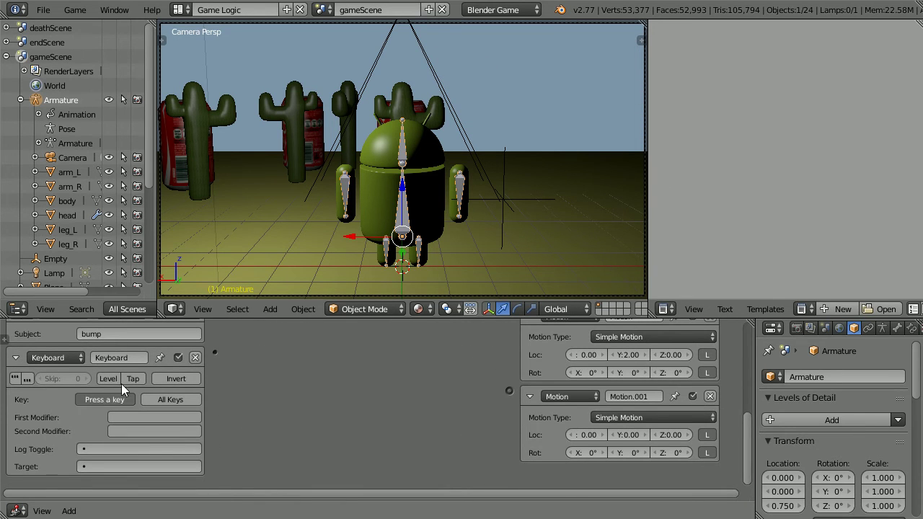
pyautogui.press('shift')
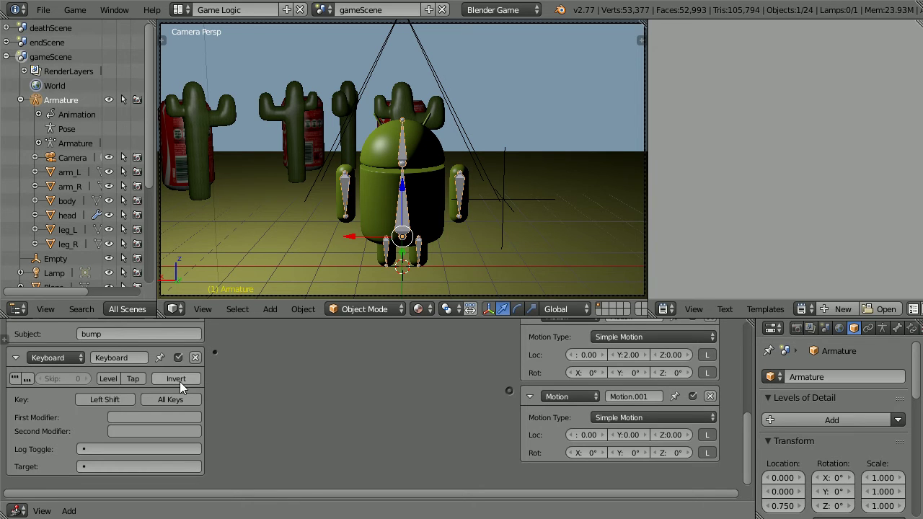
# Step: Set the new Motion actuator's Y location to -0.20 and link the Left Shift sensor to it
pyautogui.click(619, 434)
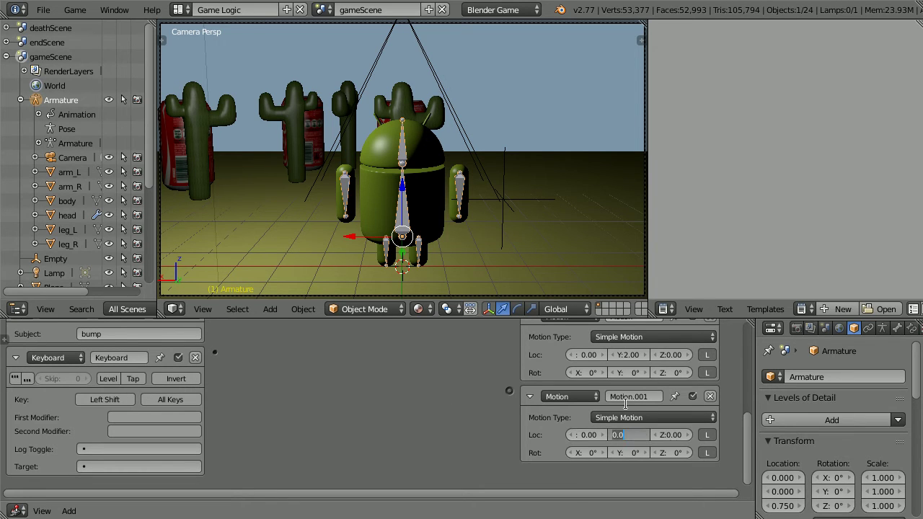
pyautogui.press('BackSpace')
pyautogui.write('-.2')
pyautogui.press('Return')
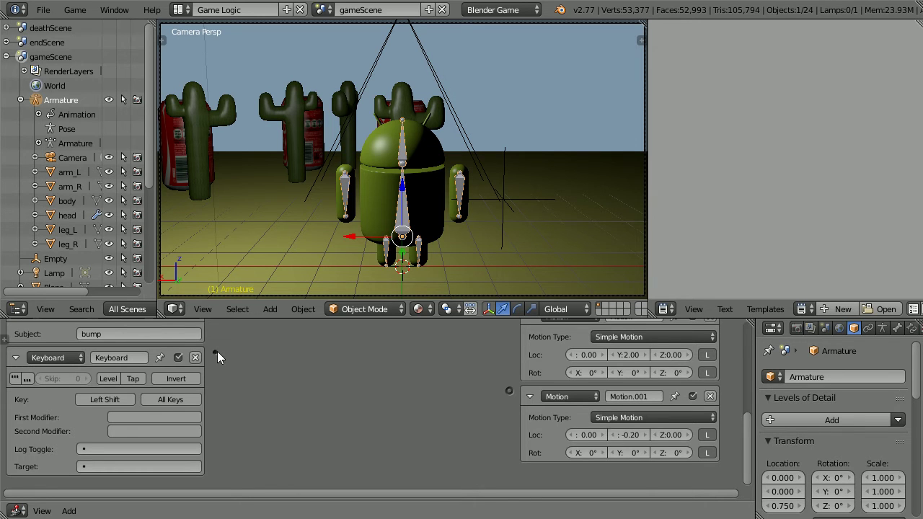
pyautogui.moveTo(217, 351); pyautogui.dragTo(511, 389)
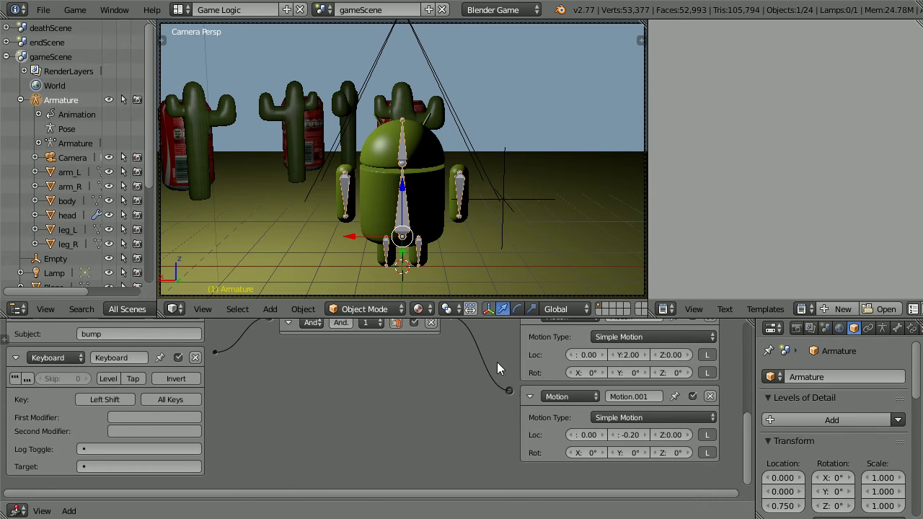
# Step: Name the Left Shift sensor shift and also link the forward sensor to its And controller
pyautogui.keyDown('ctrl'); pyautogui.click(15, 358); pyautogui.keyUp('ctrl')
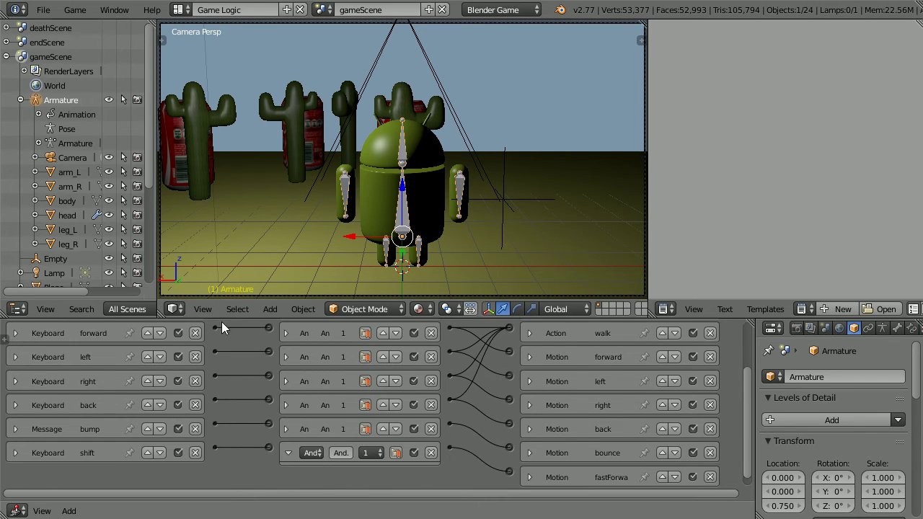
pyautogui.moveTo(214, 329); pyautogui.dragTo(267, 447)
# Step: Switch gameScene's game shading from Multitexture to GLSL in the render settings
pyautogui.click(796, 330)
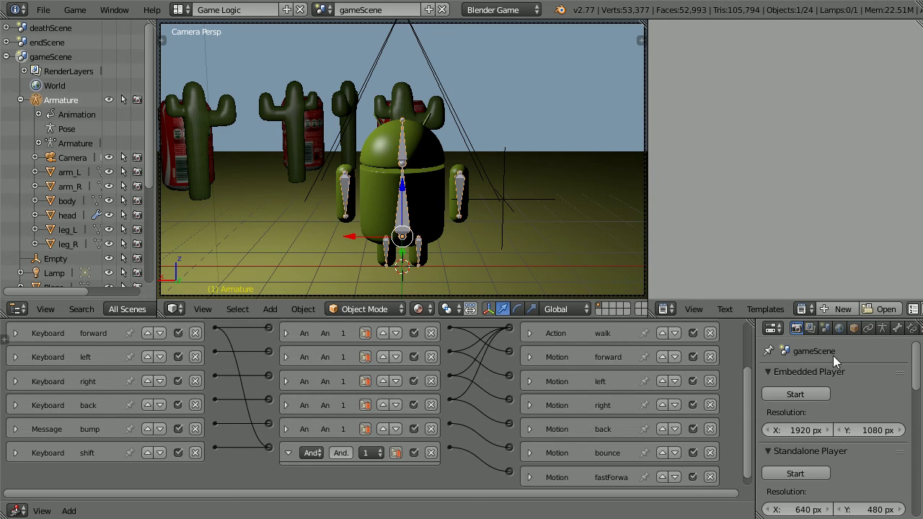
pyautogui.moveTo(914, 382); pyautogui.dragTo(921, 431)
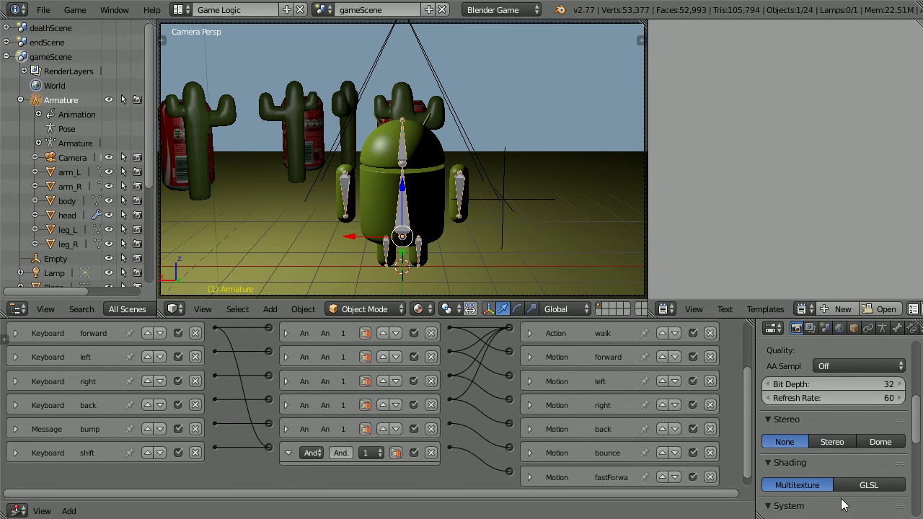
pyautogui.click(879, 489)
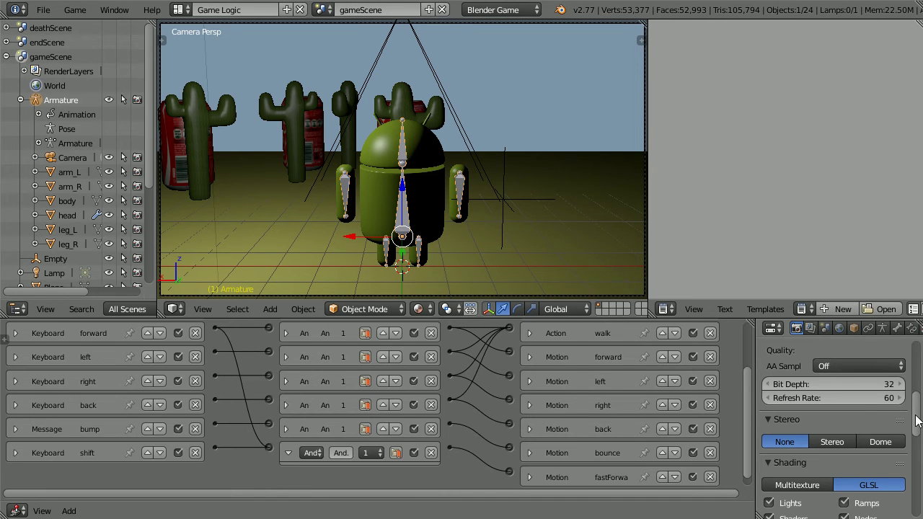
# Step: Set the Standalone Player resolution to 1120 × 630 px
pyautogui.moveTo(916, 420); pyautogui.dragTo(890, 388)
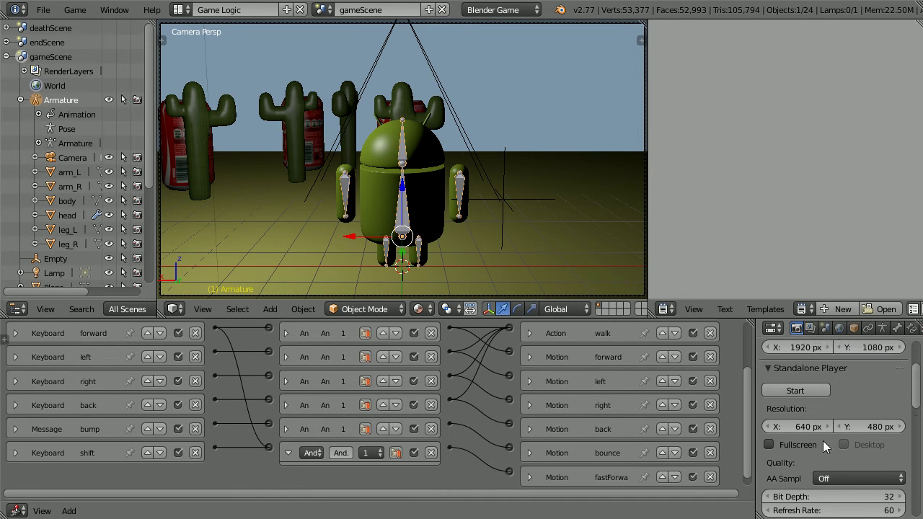
pyautogui.click(801, 427)
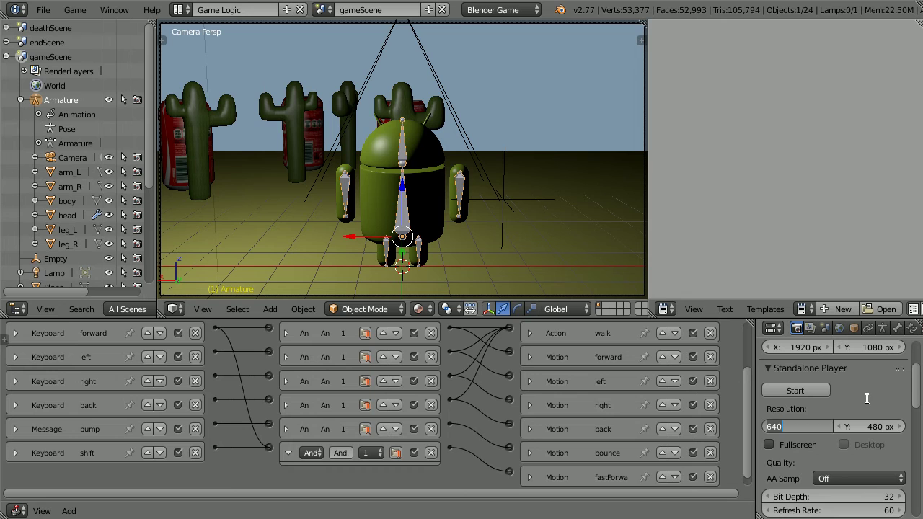
pyautogui.write('1120')
pyautogui.press('Tab')
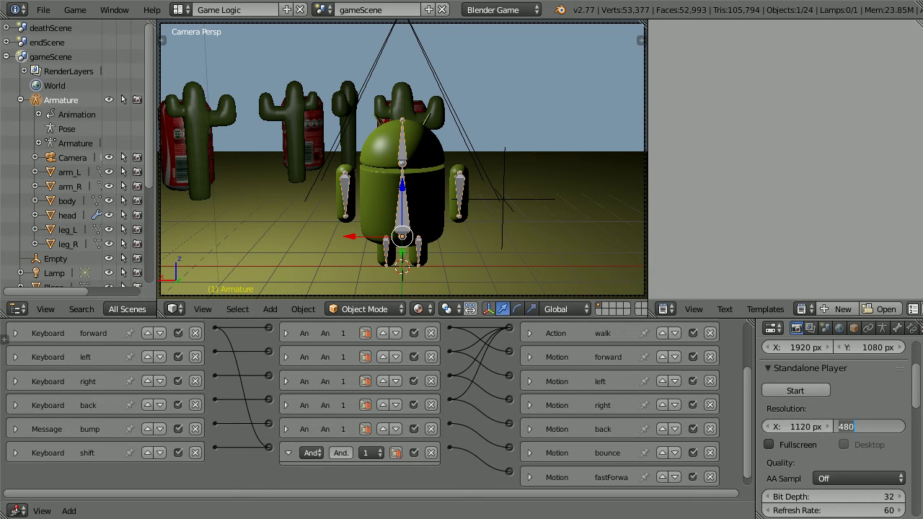
pyautogui.write('630')
pyautogui.press('Return')
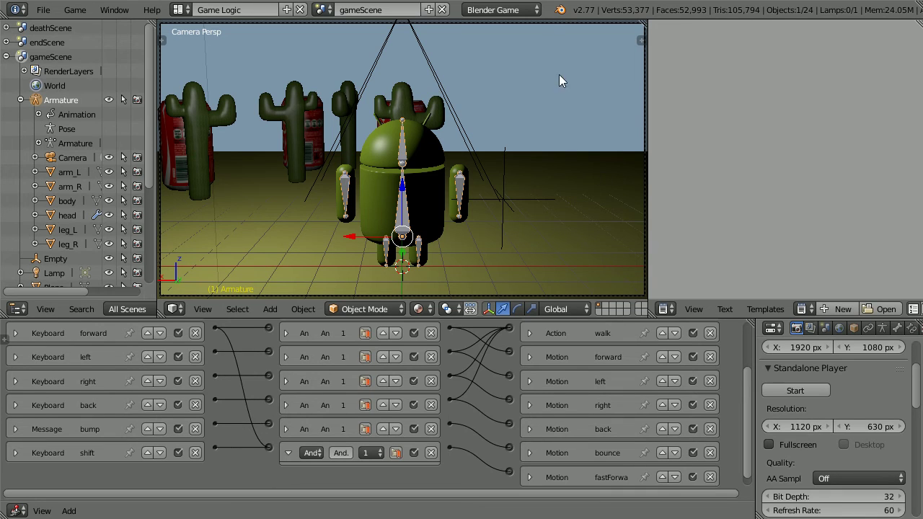
# Step: Run the game in the standalone player, walk the character forward in the overhead camera view, and quit the game
pyautogui.click(795, 391)
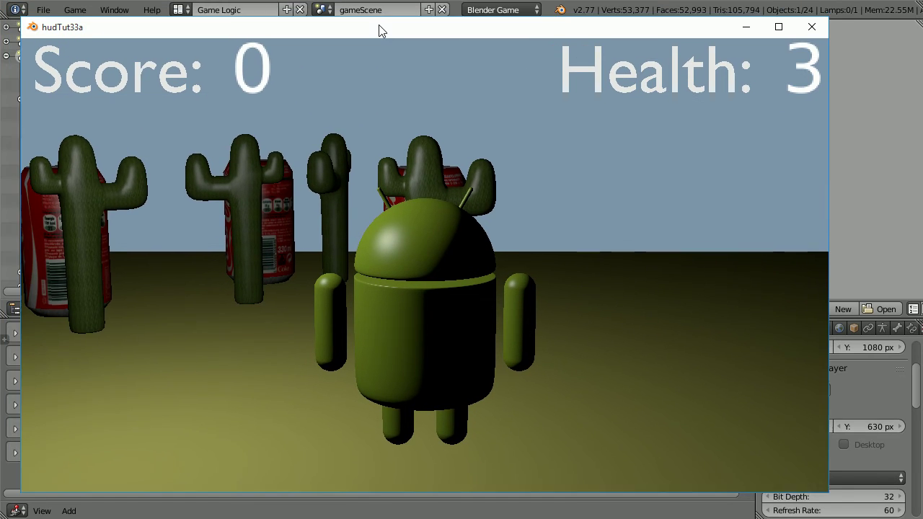
pyautogui.moveTo(378, 25); pyautogui.dragTo(394, 29)
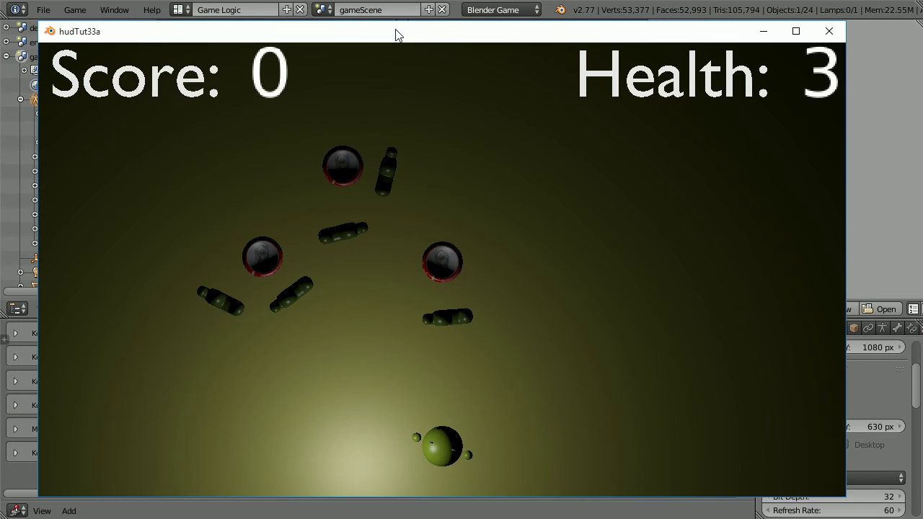
pyautogui.press('Up')
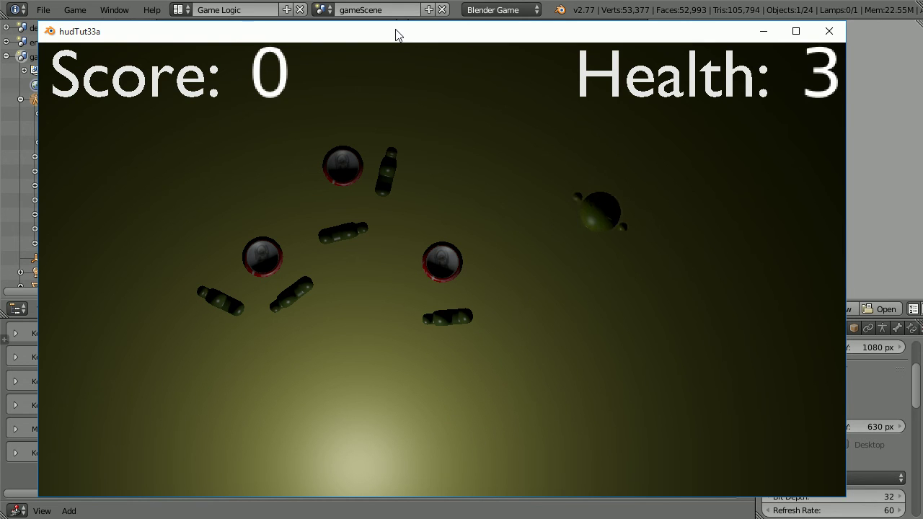
pyautogui.press('Escape')
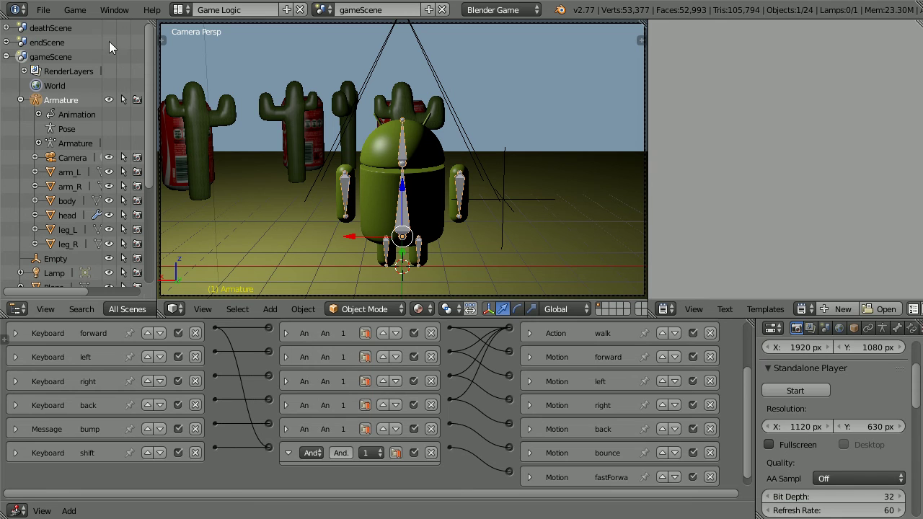
# Step: Enable the Game Engine add-on Save As Game Engine Runtime in the user preferences and close the preferences
pyautogui.click(43, 10)
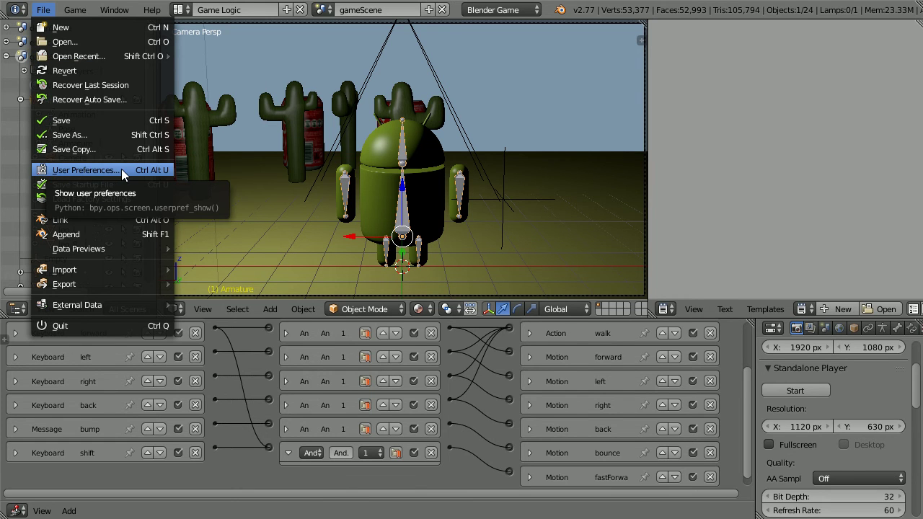
pyautogui.click(121, 169)
pyautogui.moveTo(21, 9); pyautogui.dragTo(177, 66)
pyautogui.click(346, 88)
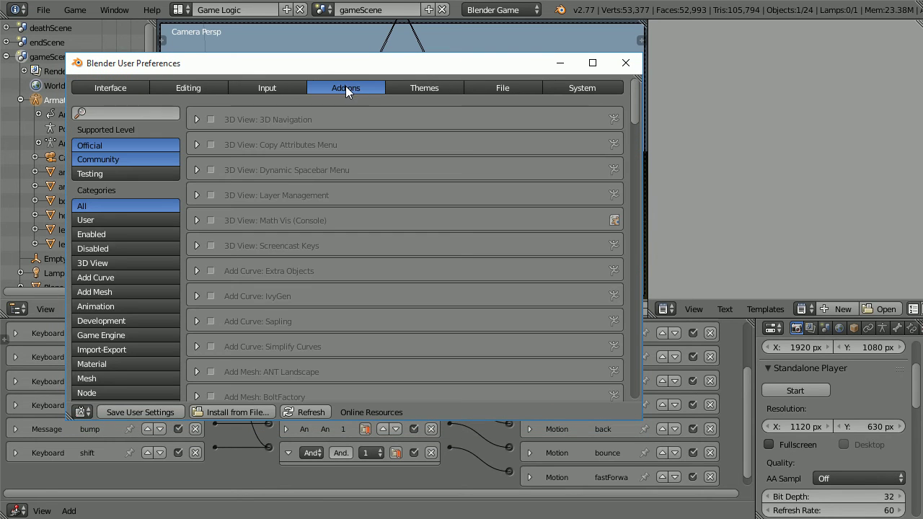
pyautogui.click(134, 335)
pyautogui.click(196, 119)
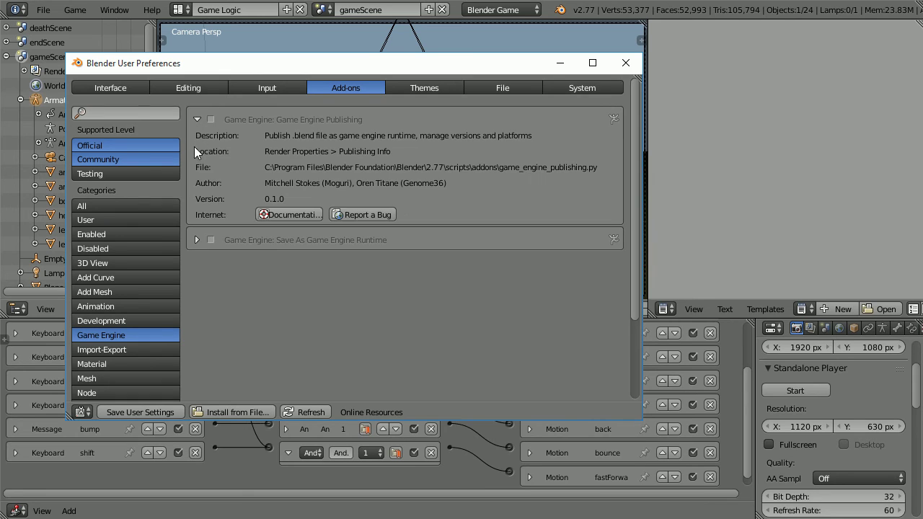
pyautogui.click(200, 239)
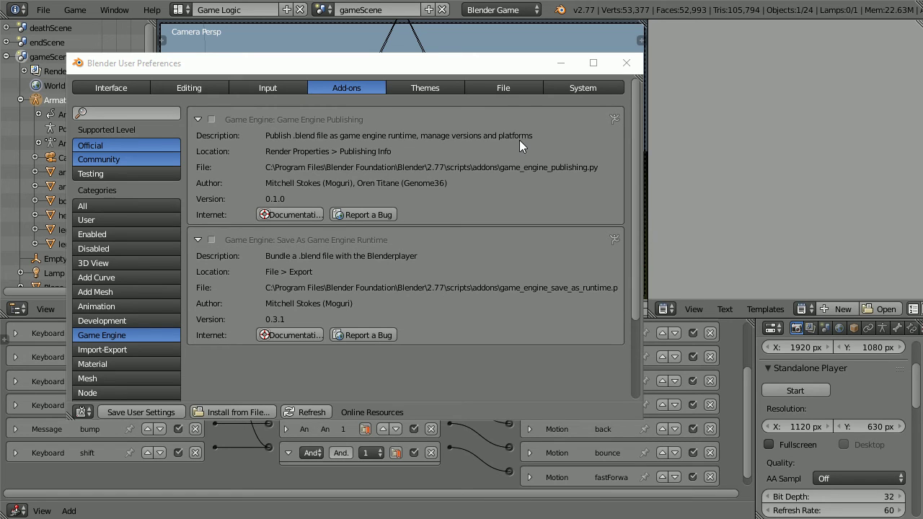
pyautogui.click(211, 240)
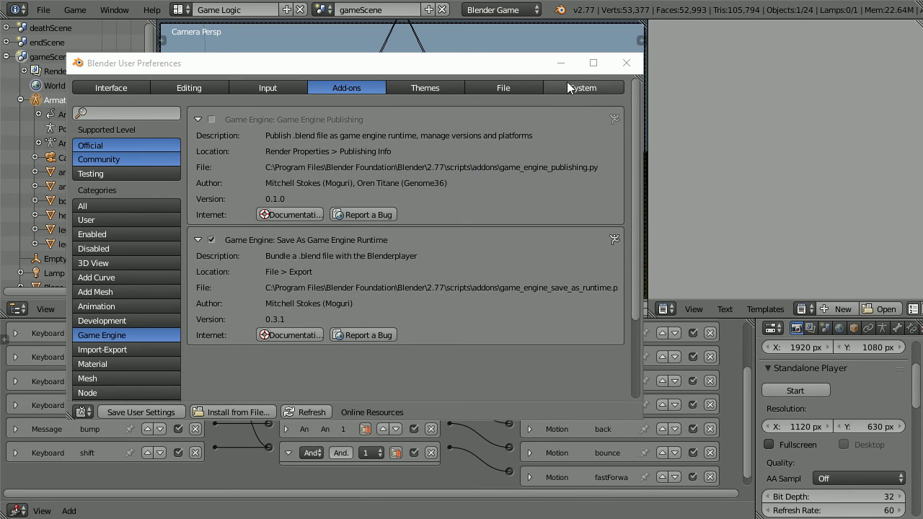
pyautogui.click(626, 64)
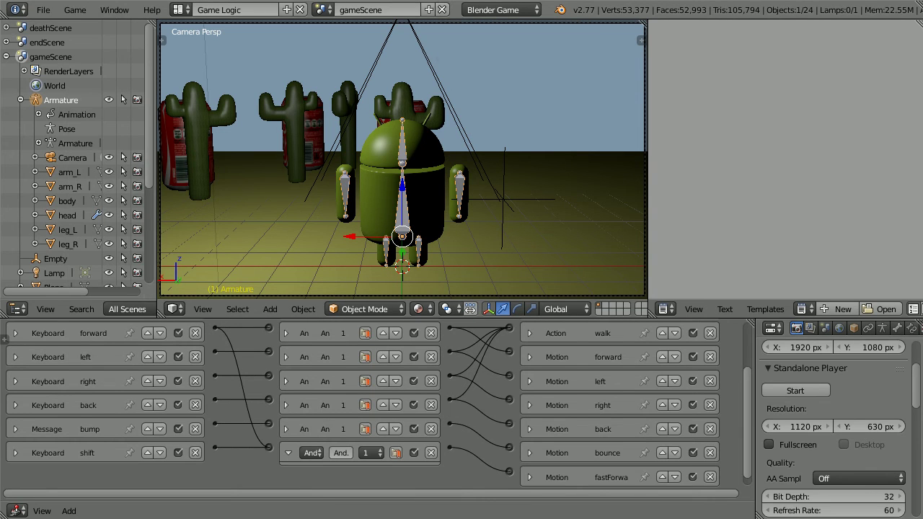
# Step: Start a Save As Game Engine Runtime export and choose G:\temp as the destination folder
pyautogui.click(43, 10)
pyautogui.moveTo(82, 284)
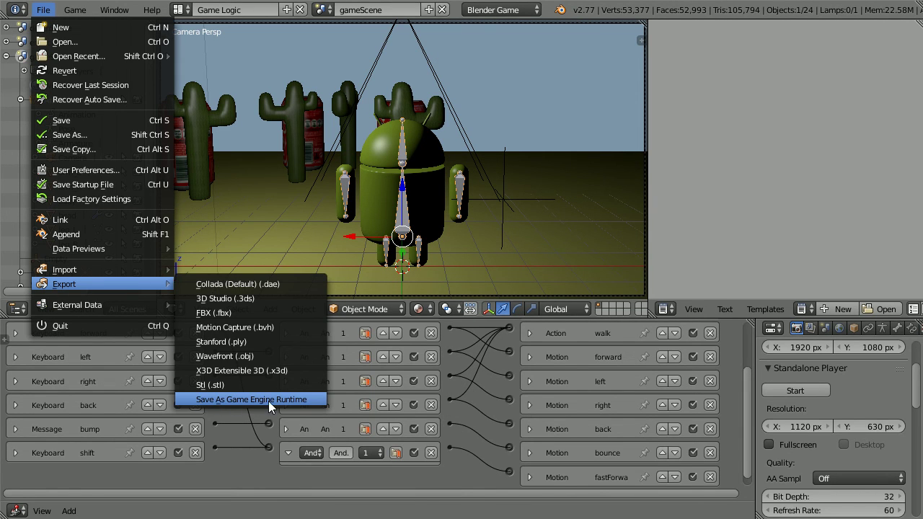
pyautogui.click(315, 401)
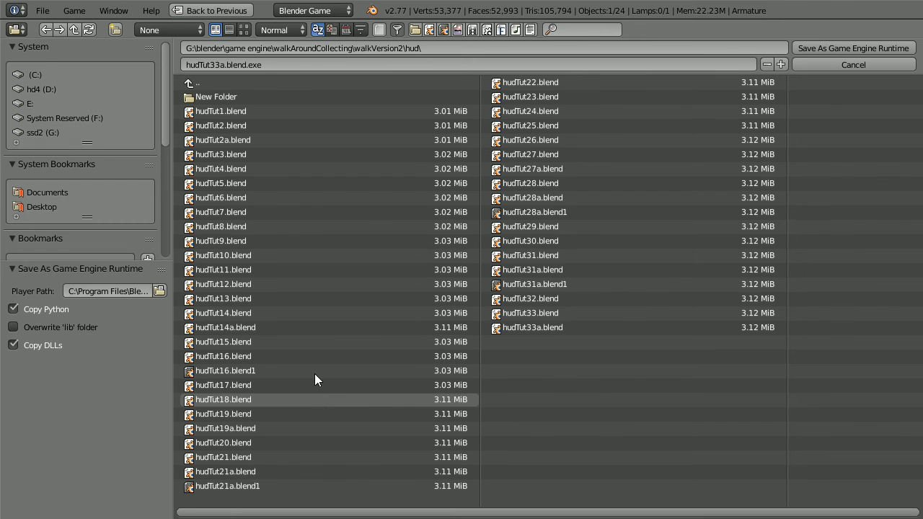
pyautogui.click(35, 132)
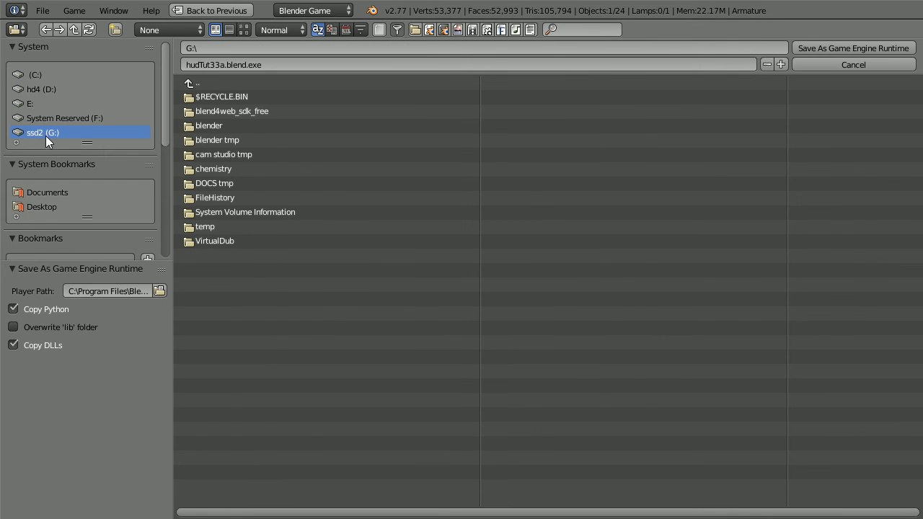
pyautogui.click(207, 226)
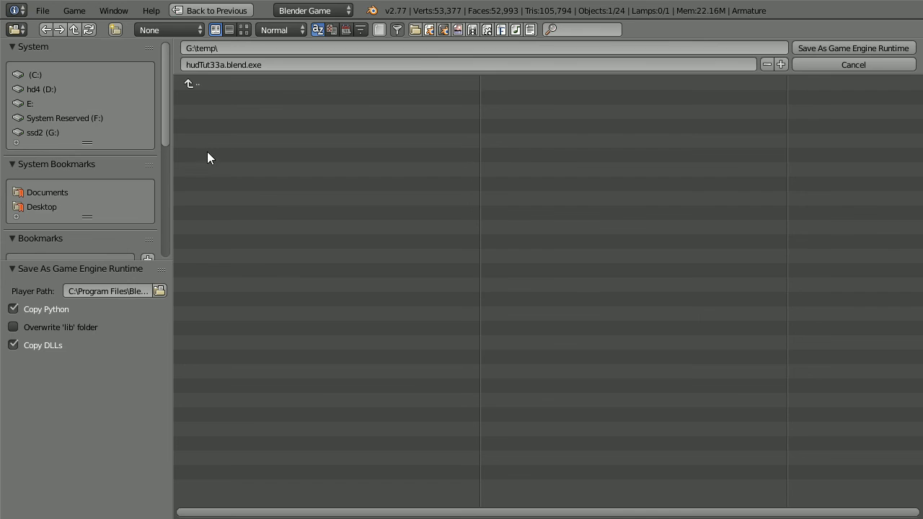
# Step: Name the runtime file walkGame.exe and save it with Copy Python and Copy DLLs enabled
pyautogui.click(220, 65)
pyautogui.moveTo(246, 64); pyautogui.dragTo(186, 65)
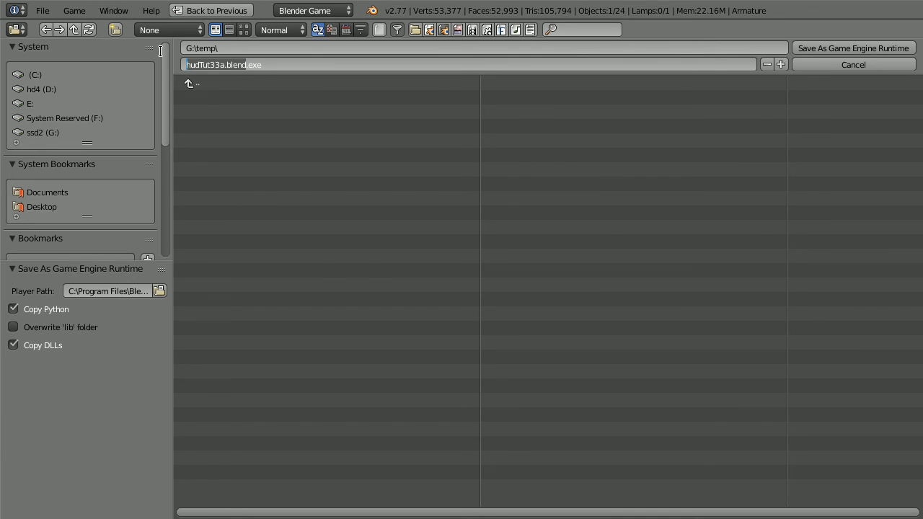
pyautogui.write('walkGam')
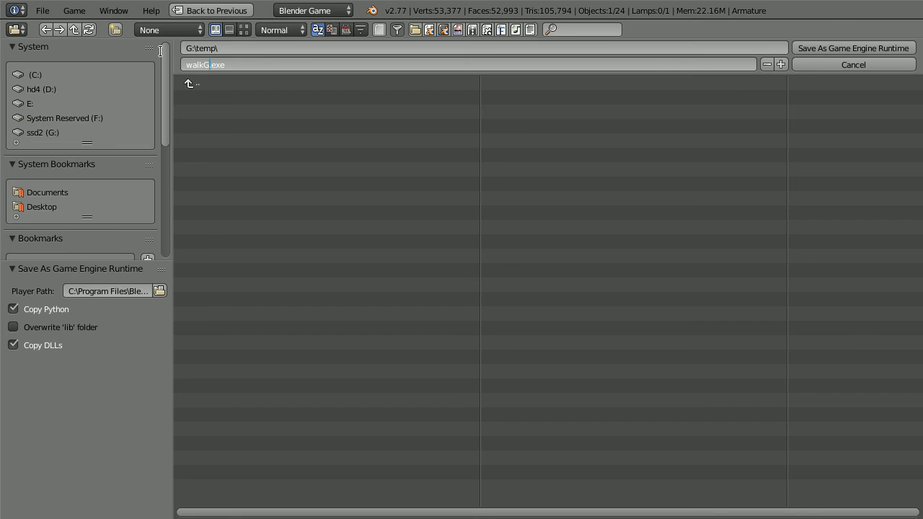
pyautogui.write('e')
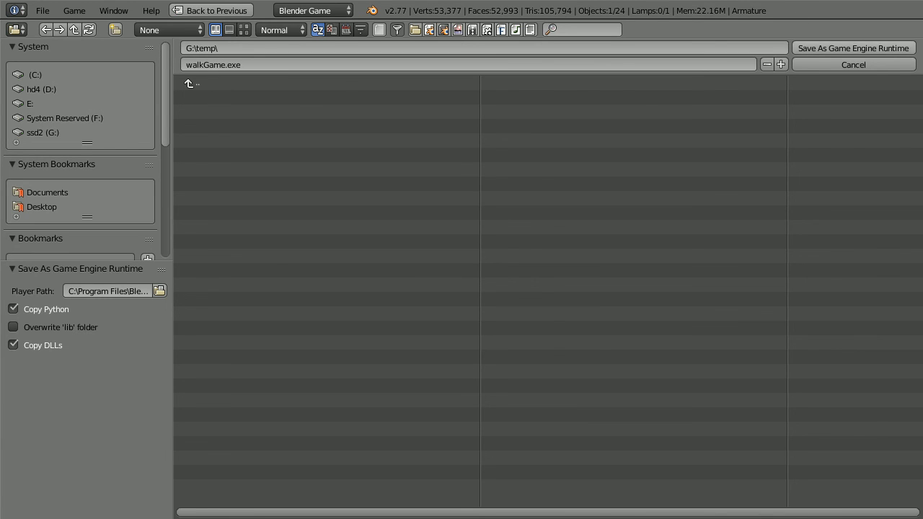
pyautogui.click(877, 48)
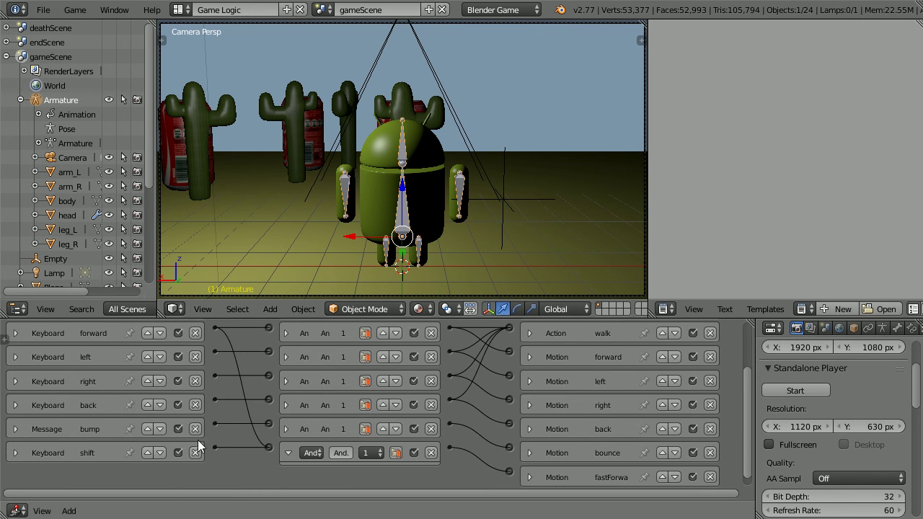
# Step: Switch to File Explorer's temp folder on drive G: and launch walkGame.exe
pyautogui.click(156, 497)
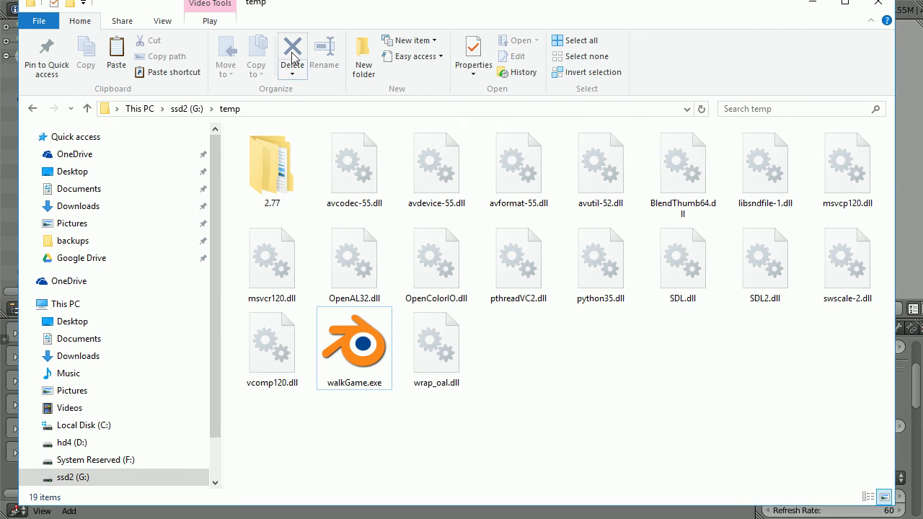
pyautogui.doubleClick(354, 347)
pyautogui.click(358, 31)
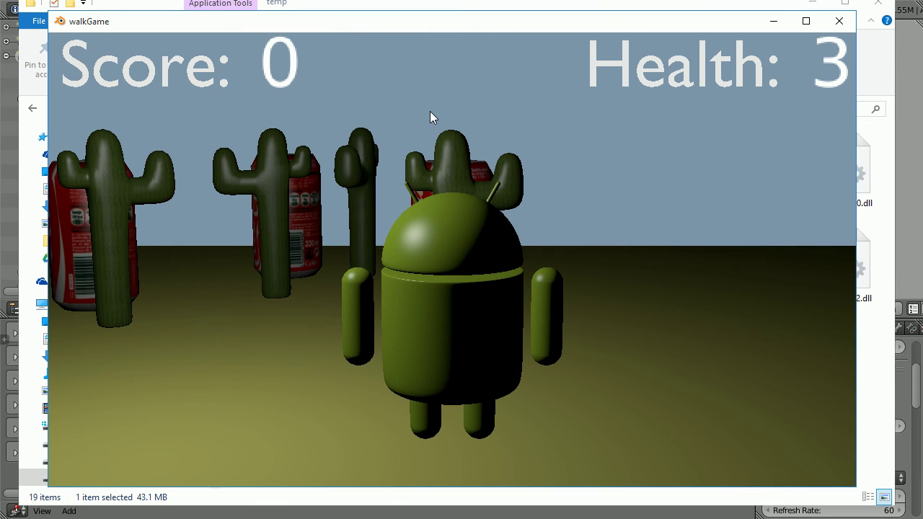
# Step: Playtest the exported game by steering the character around the cacti to collect a can, and quit back to Blender
pyautogui.press('Left')
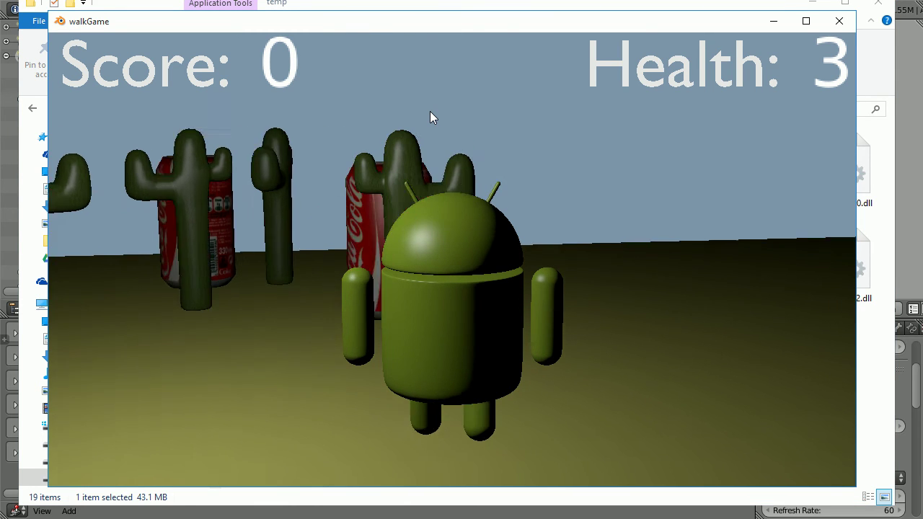
pyautogui.press('Right')
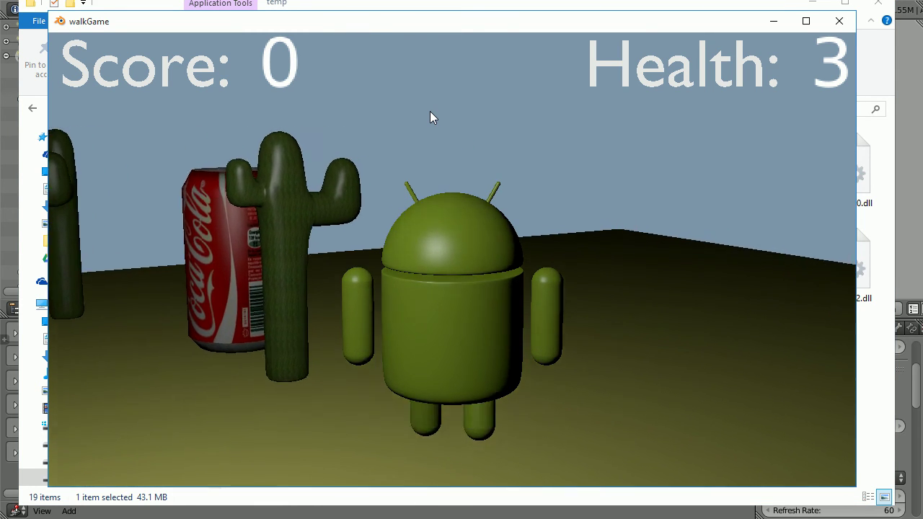
pyautogui.press('Left')
pyautogui.press('Up')
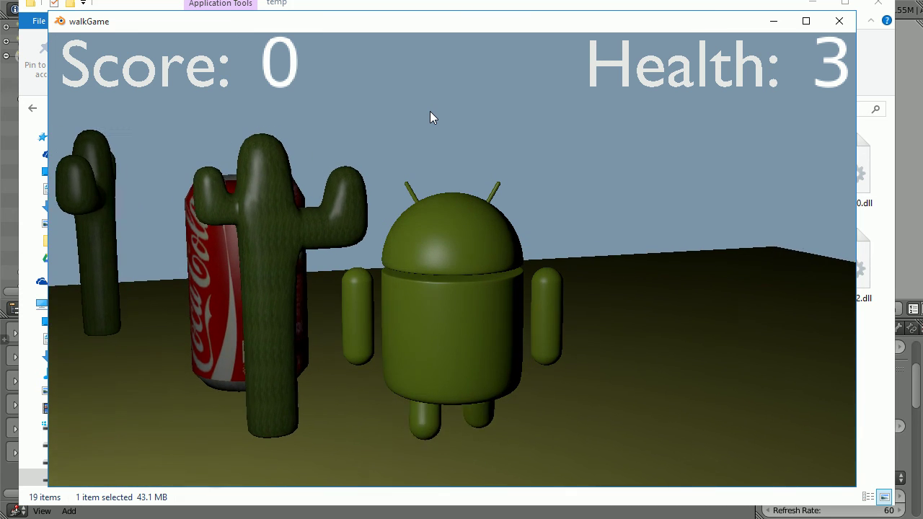
pyautogui.press('Left')
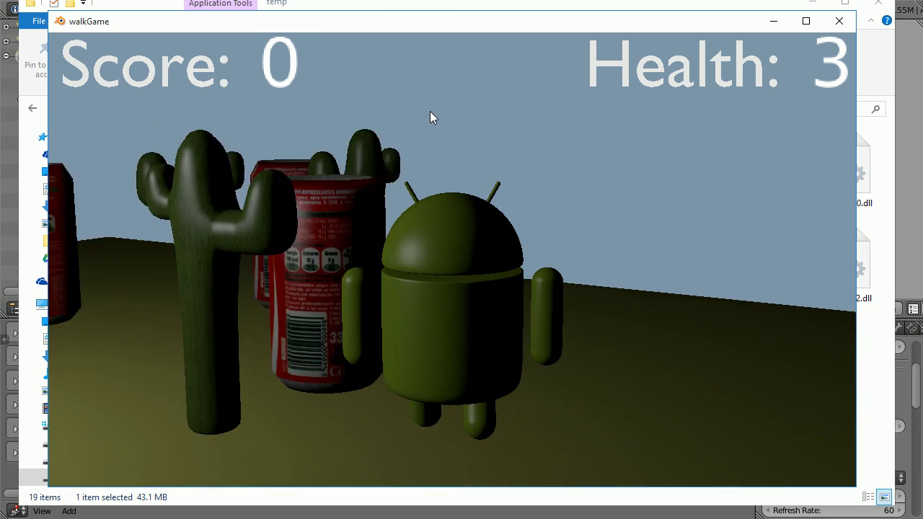
pyautogui.press('Up')
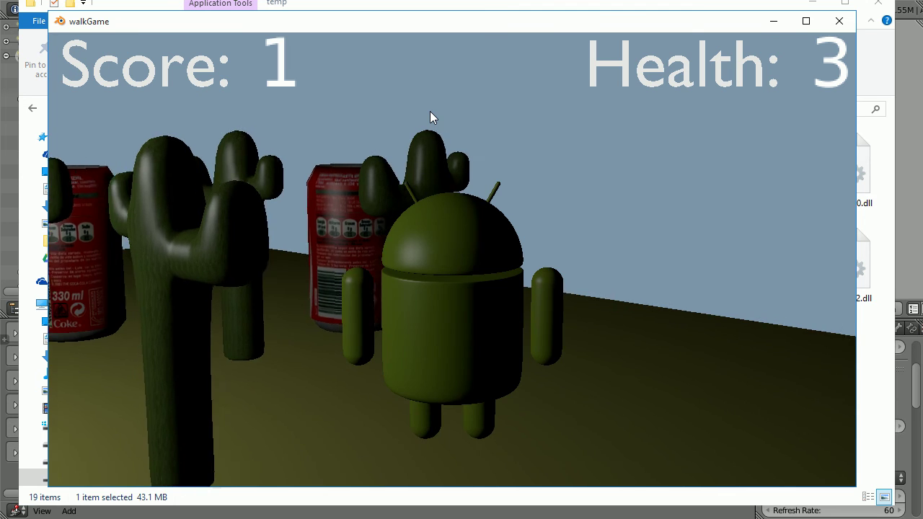
pyautogui.press('Left')
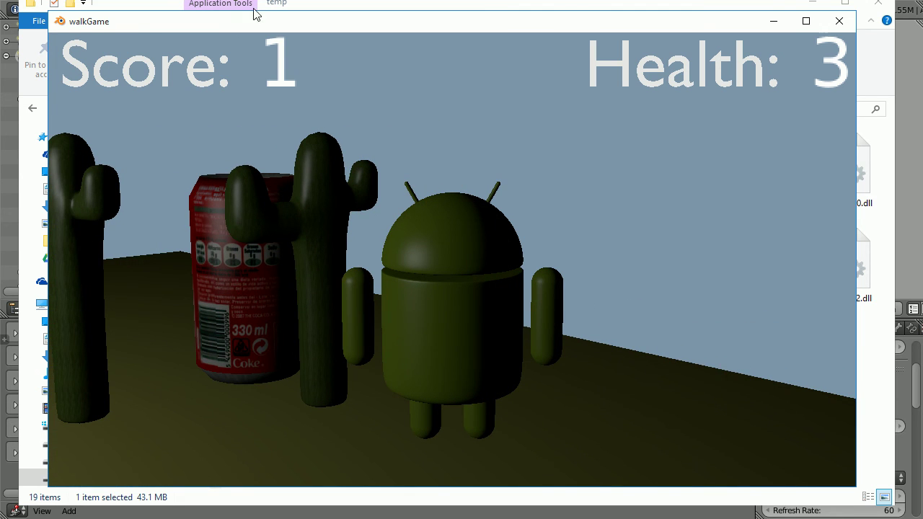
pyautogui.press('Escape')
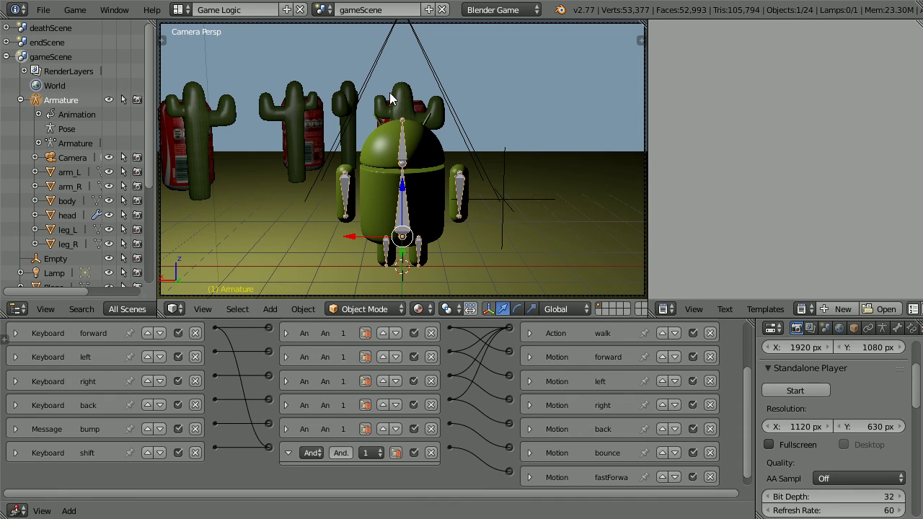